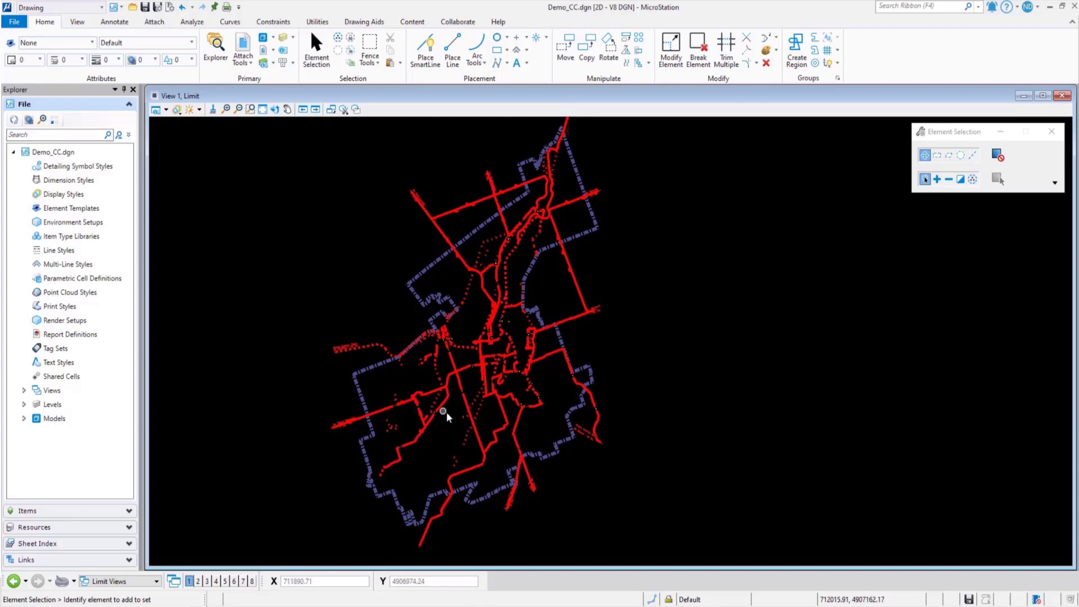
Step: Bring up the design's Geographic Coordinate System dialog from Utilities, which shows <None> assigned
left_click(274, 109)
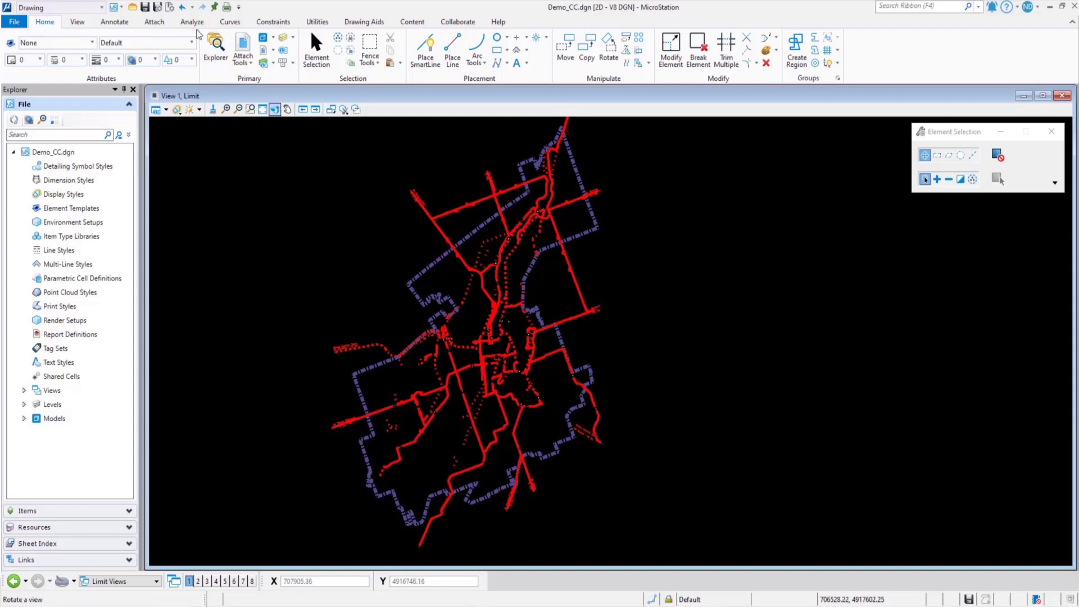
left_click(312, 22)
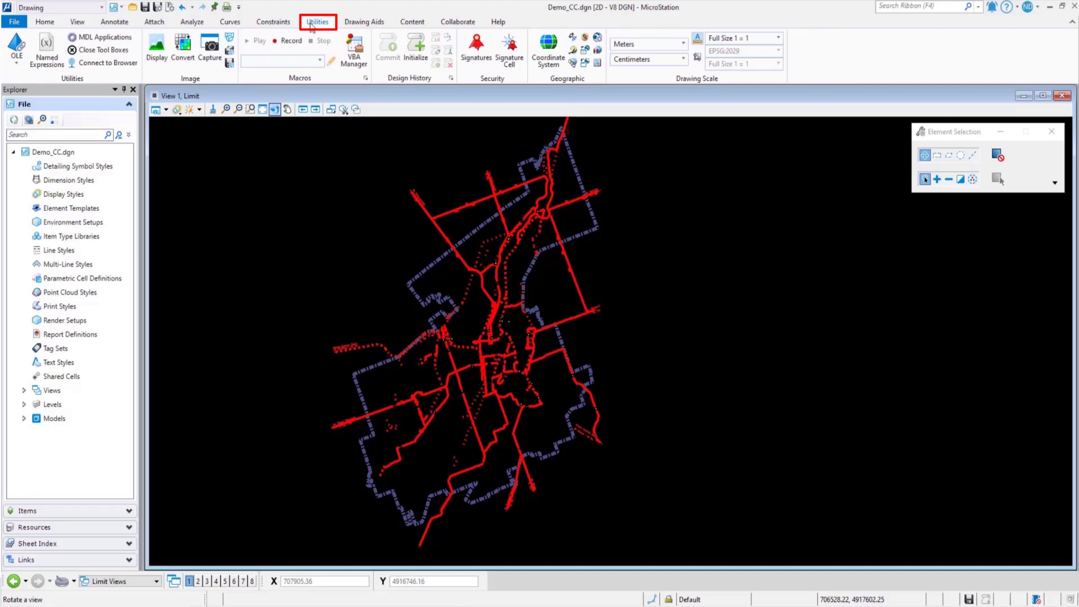
left_click(548, 51)
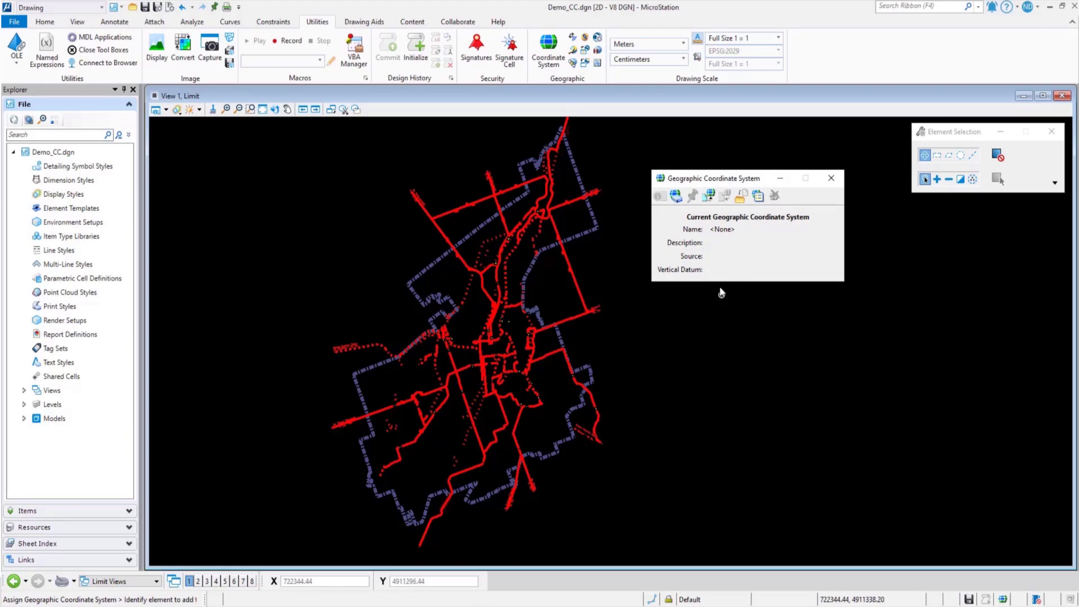
Step: Browse the coordinate system library down to Projected > North America > Canada > Ontario
left_click(676, 196)
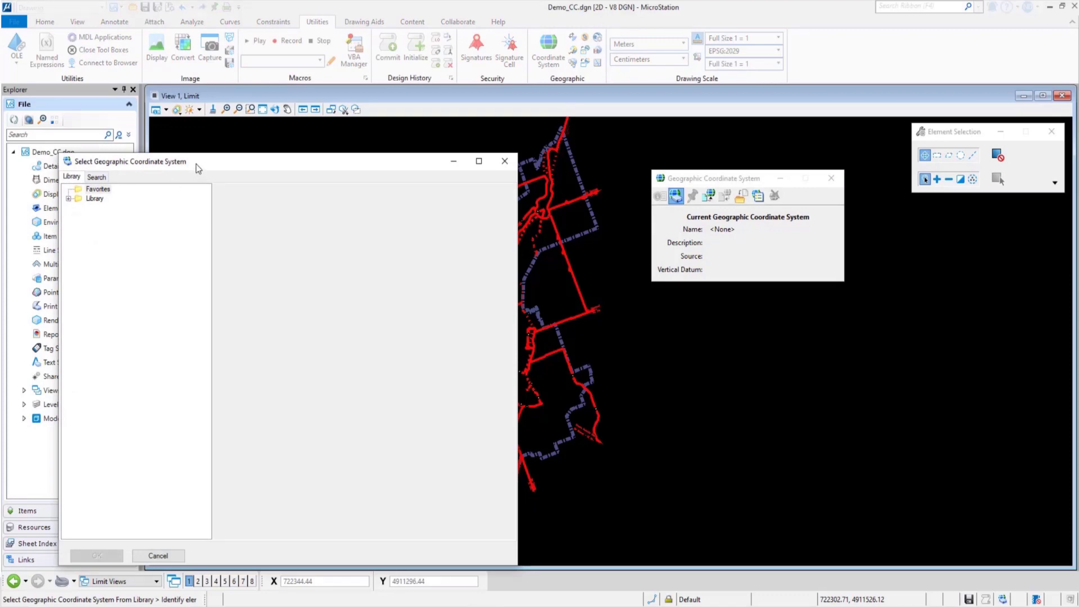
left_click_drag(190, 168, 142, 145)
left_click(22, 176)
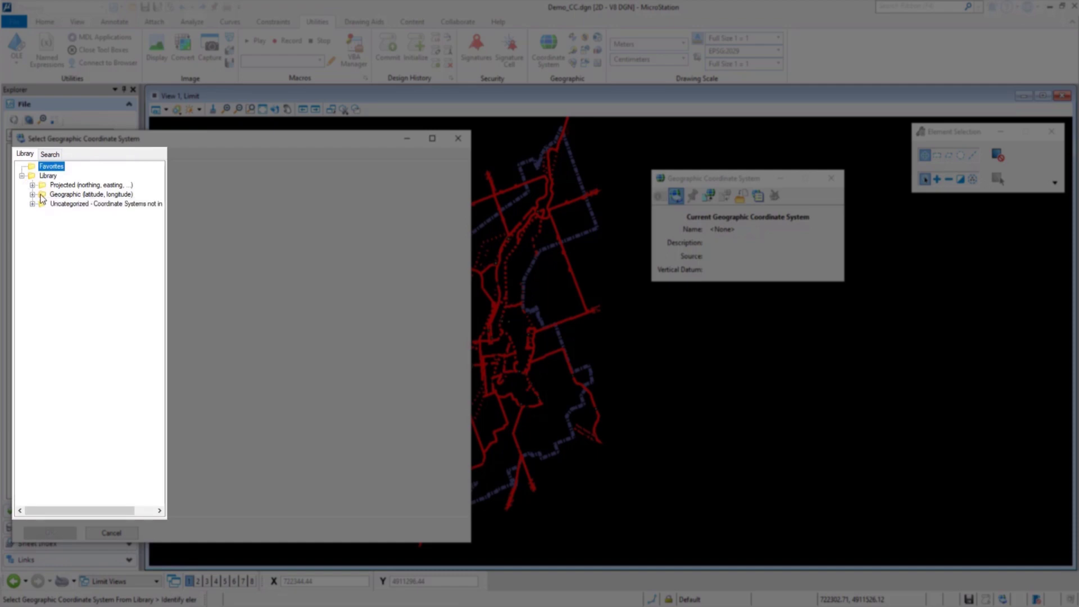
left_click(32, 185)
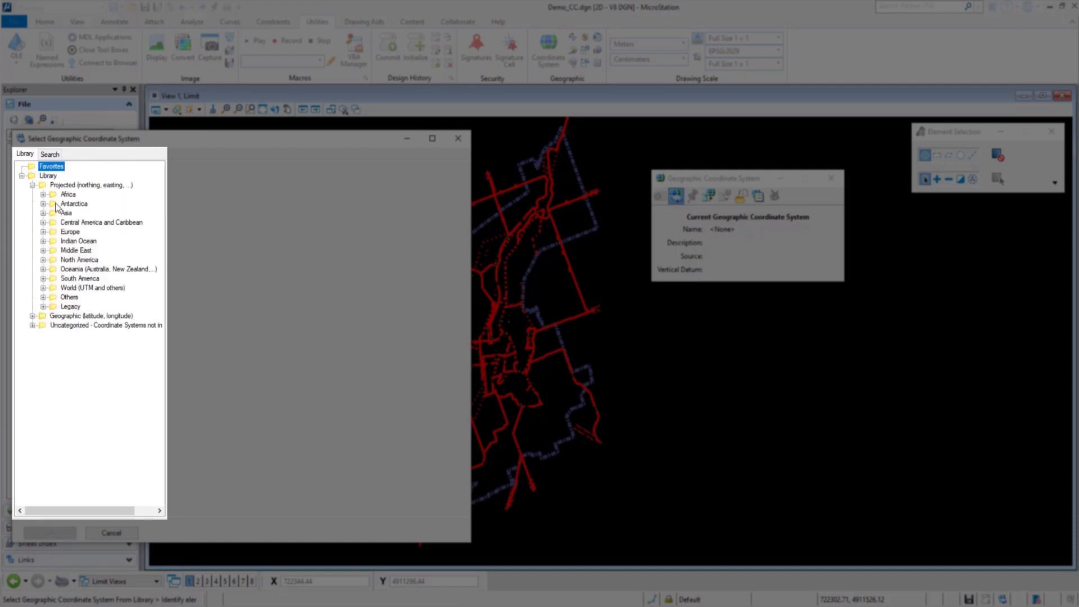
left_click(44, 259)
left_click(54, 270)
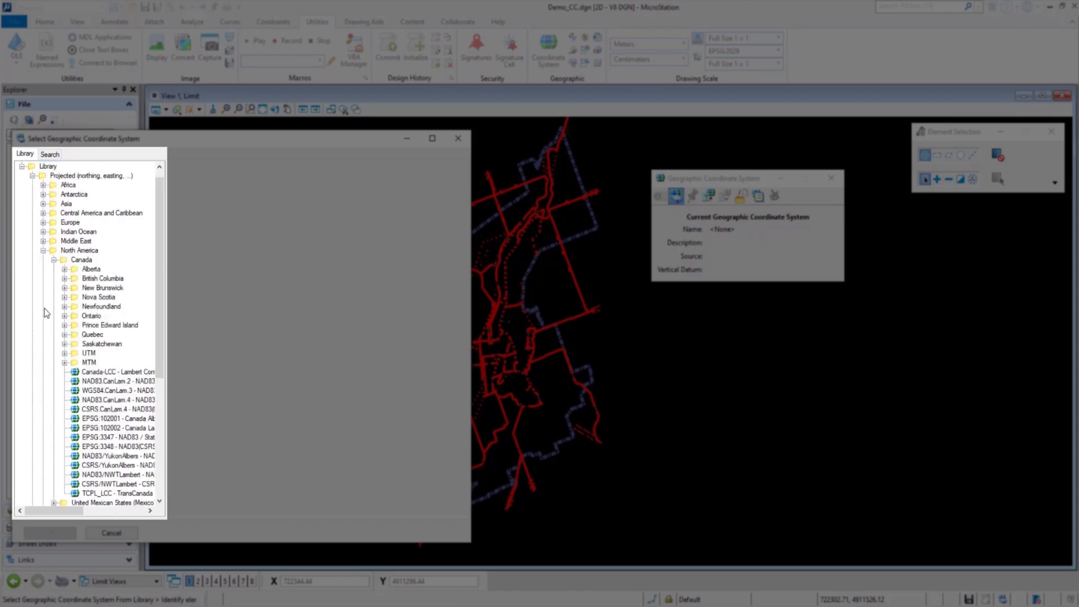
left_click(65, 316)
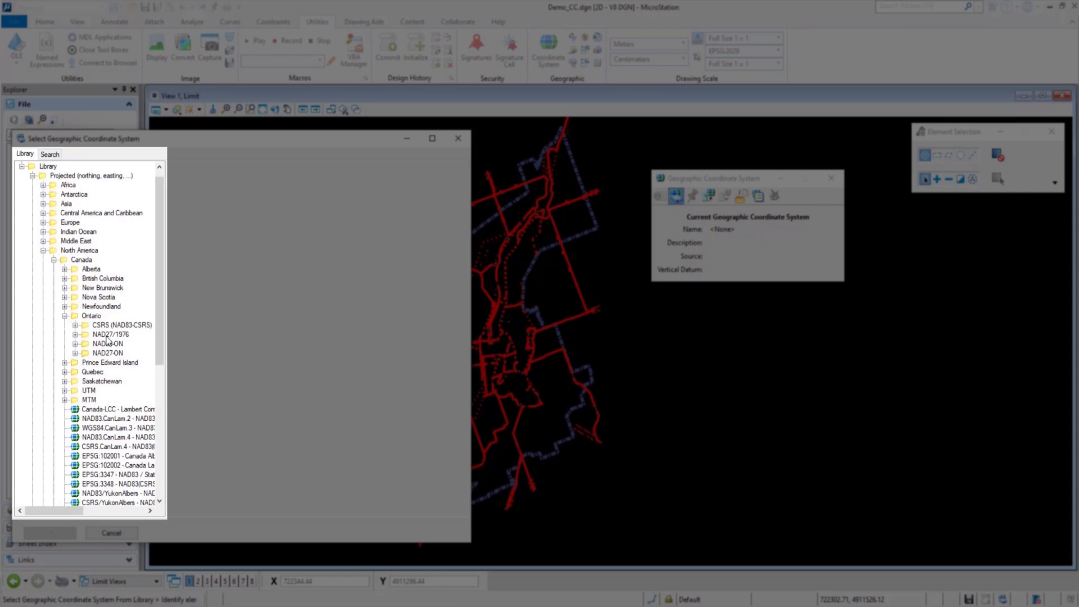
Step: Select NAD27/1976.UTM-17N (EPSG 2029) to display its datum and ellipsoid details
left_click(75, 326)
scroll(112, 362, "down", 2)
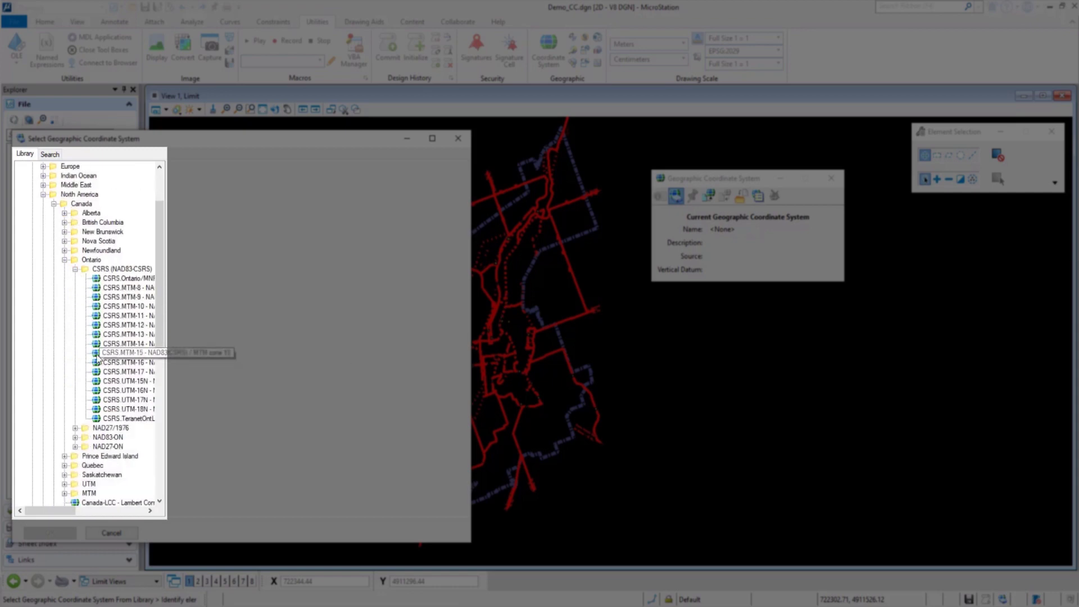
left_click(75, 428)
left_click_drag(70, 512, 91, 512)
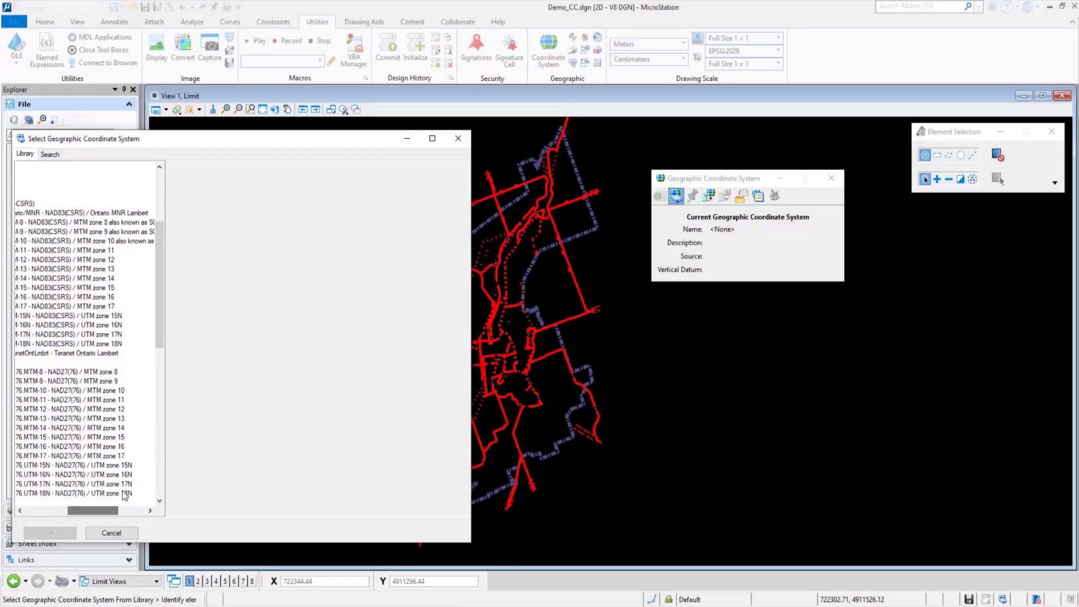
left_click(84, 484)
left_click_drag(95, 511, 98, 514)
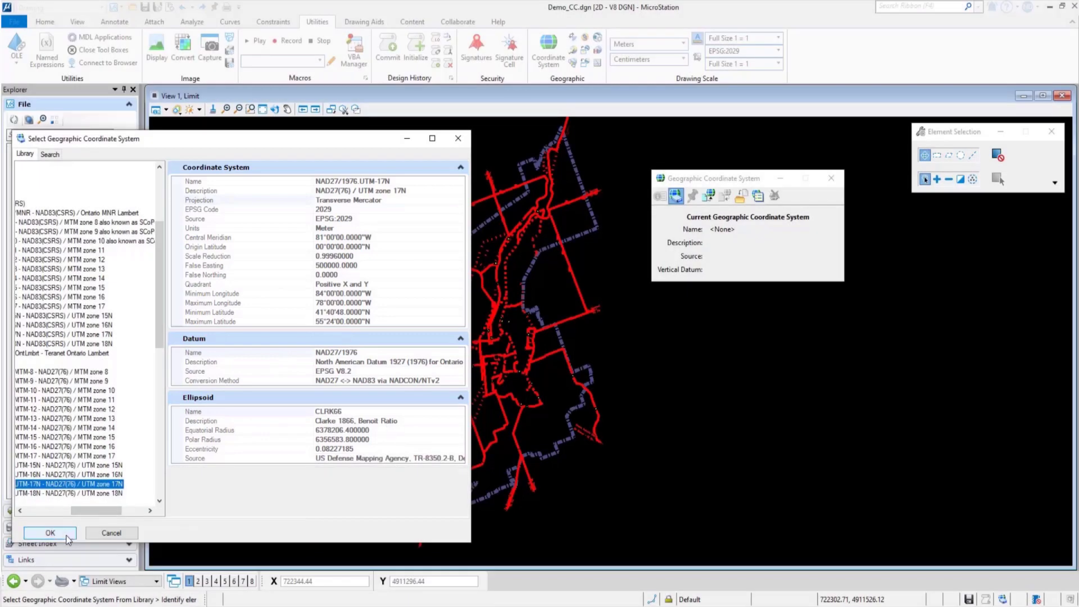
Step: Assign NAD27/1976.UTM-17N to the design and review reference coordinate systems without changes
left_click(50, 533)
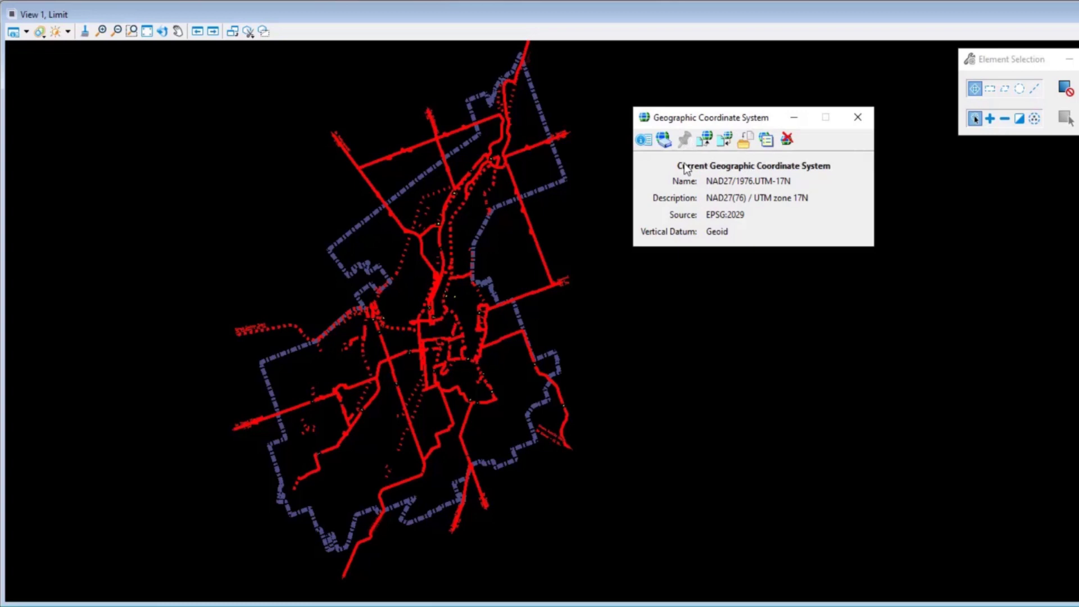
left_click(723, 140)
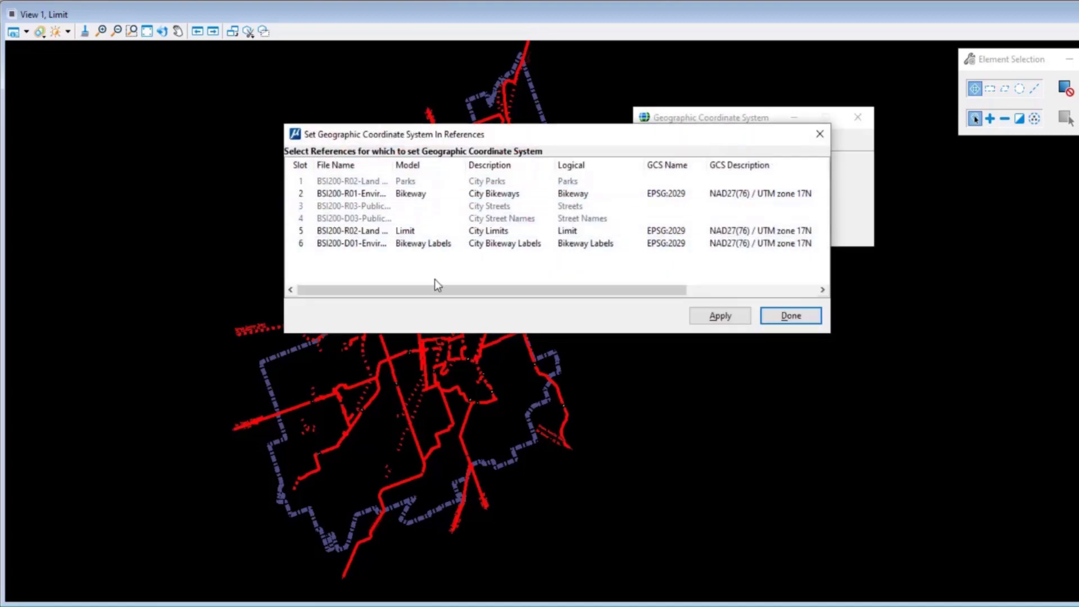
left_click(781, 315)
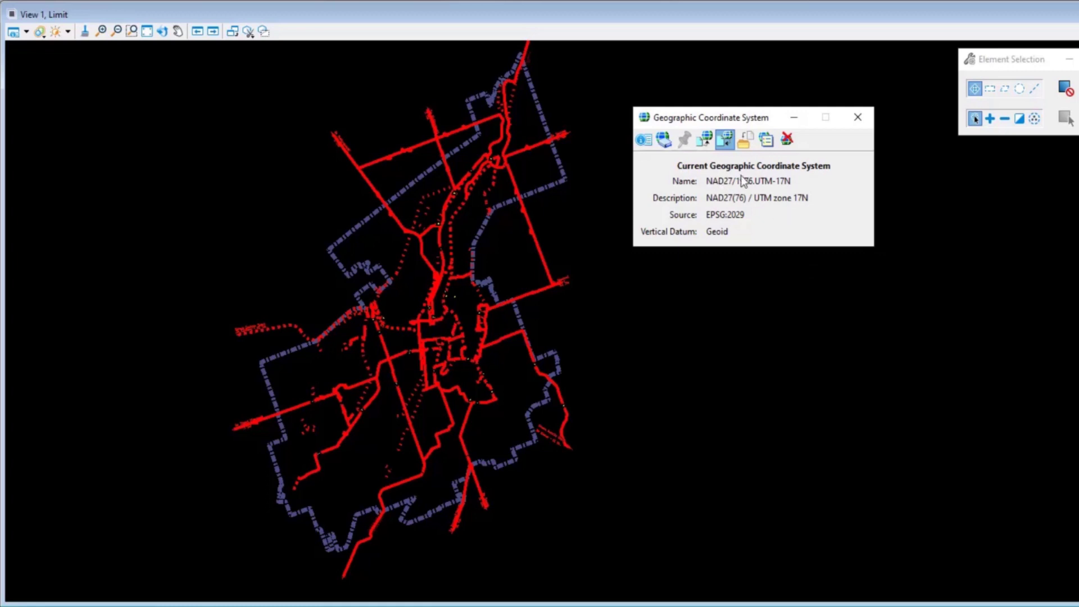
Step: Review the active model's reprojection settings and leave them unchanged
left_click(767, 140)
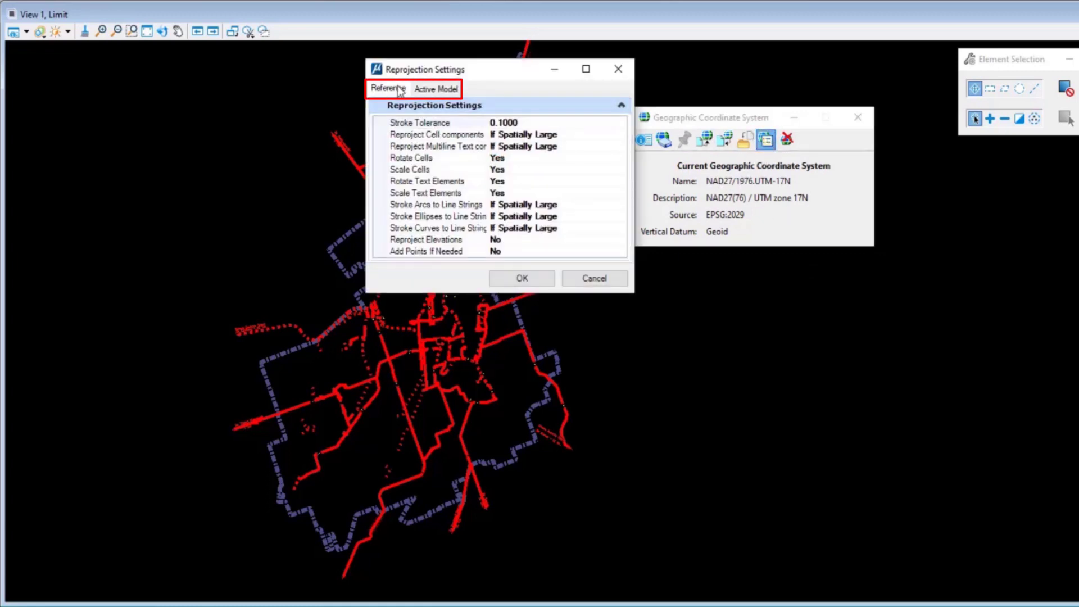
left_click(438, 90)
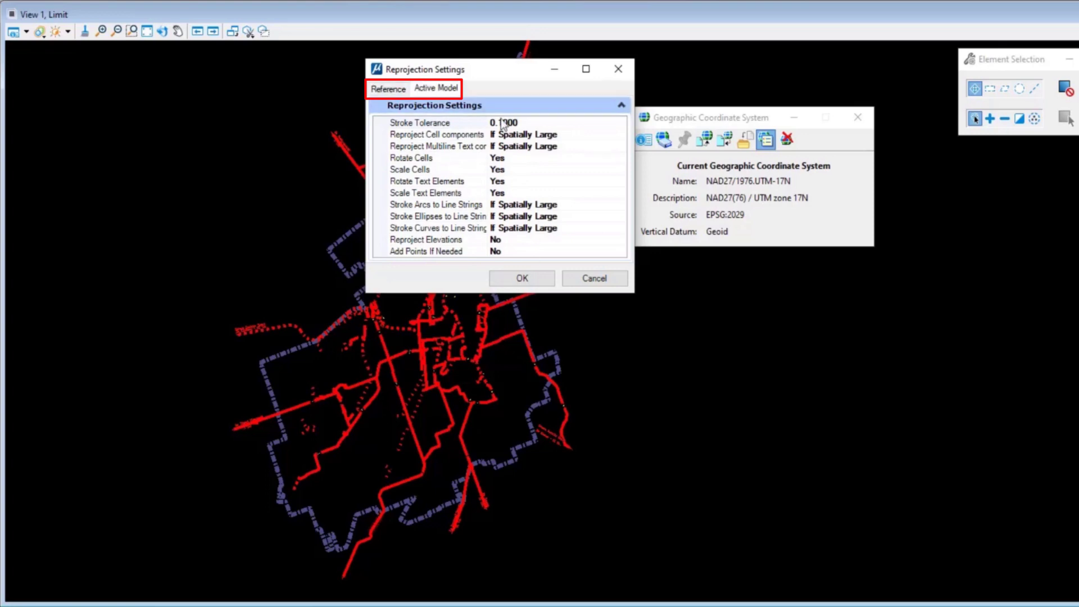
left_click(595, 278)
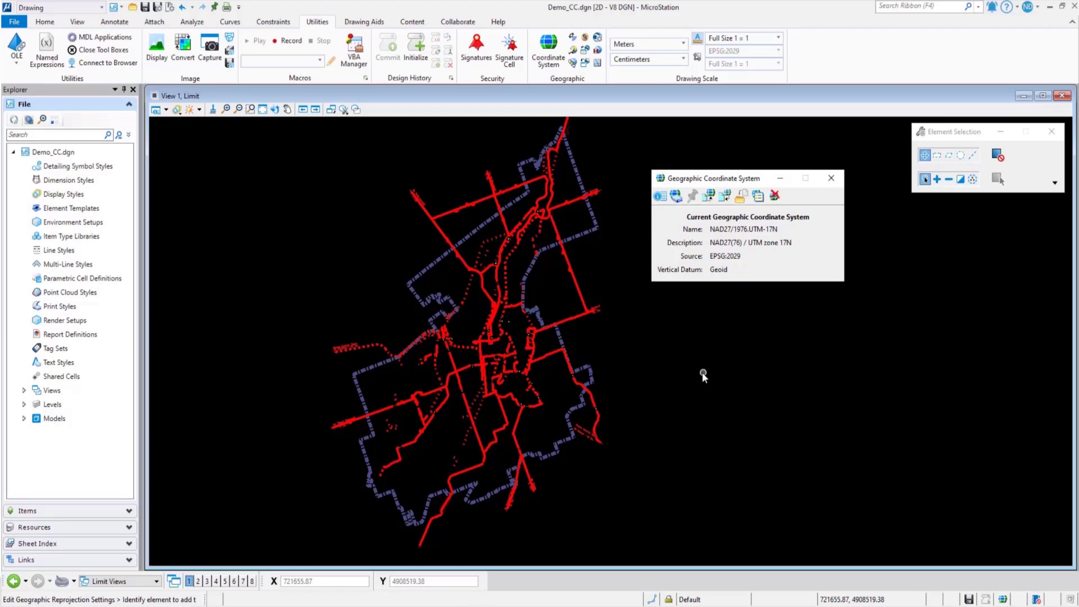
left_click(167, 113)
left_click(254, 455)
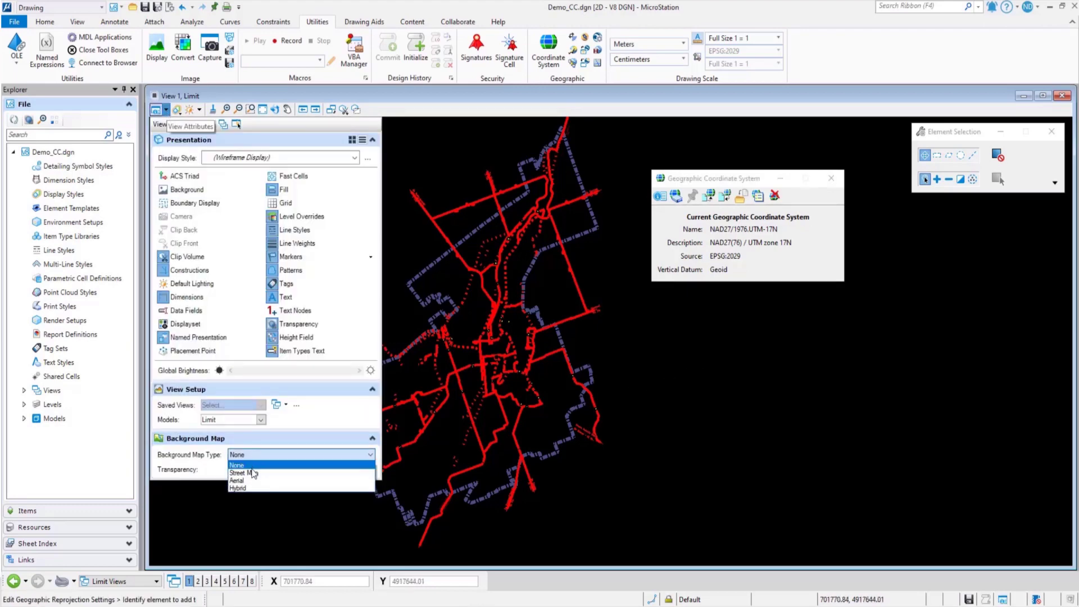
left_click(241, 472)
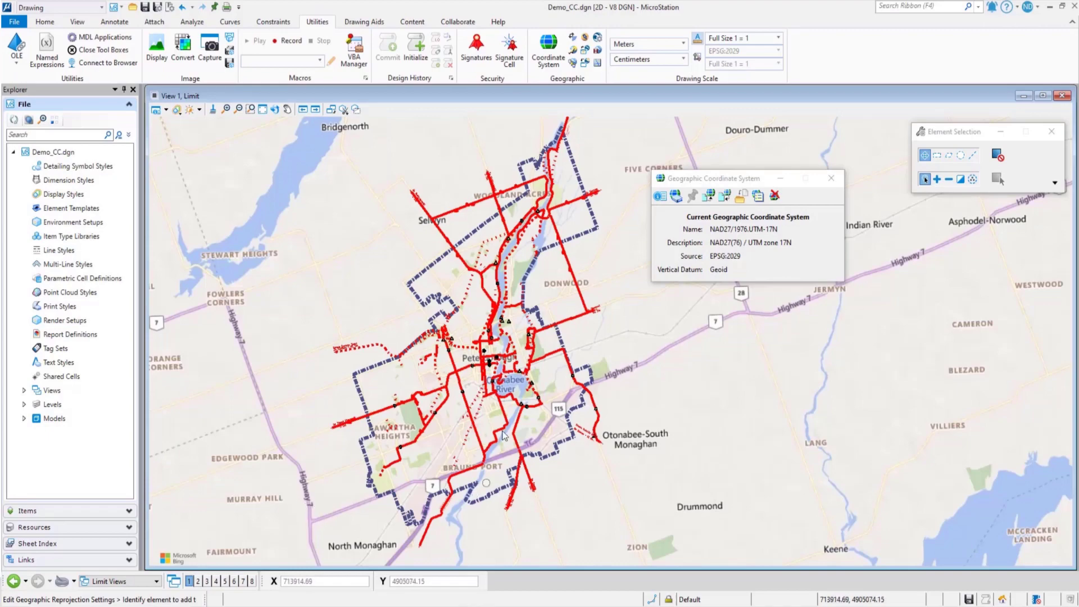
scroll(504, 436, "up", 3)
scroll(475, 364, "down", 3)
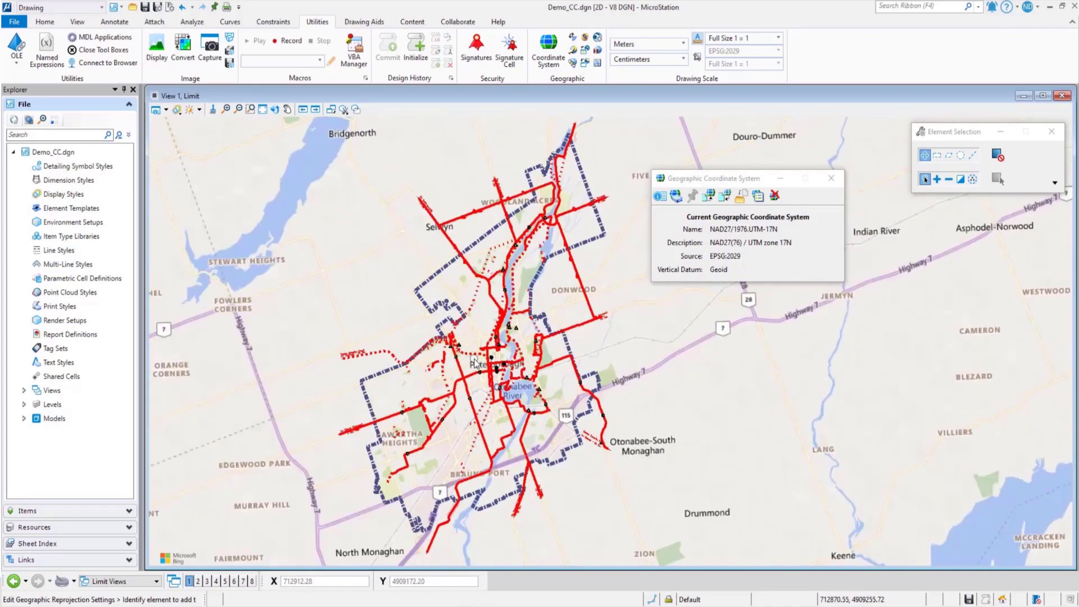
scroll(474, 364, "down", 2)
scroll(475, 364, "up", 2)
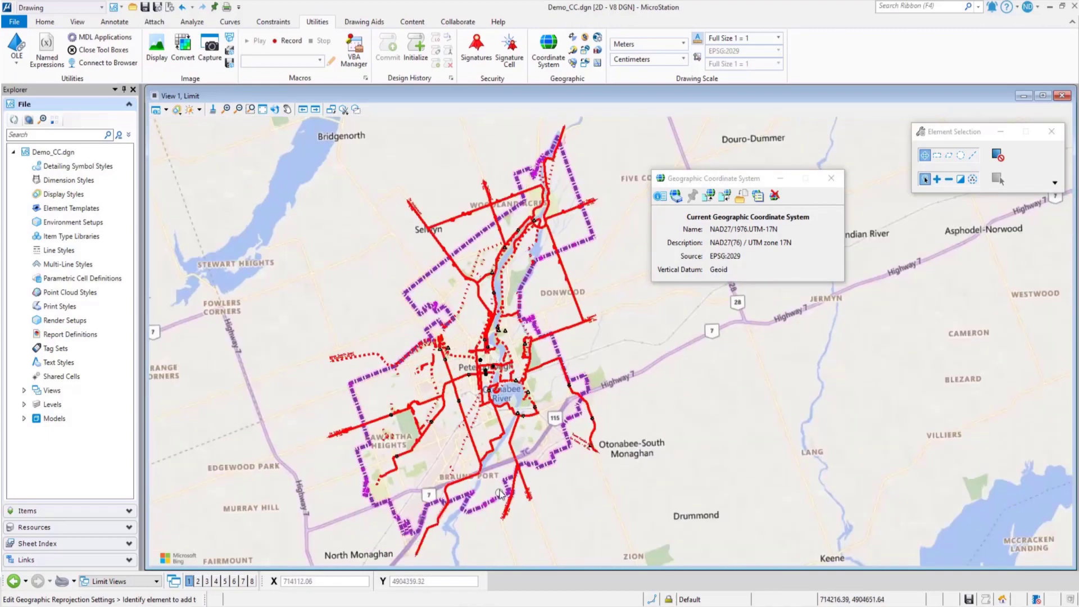
left_click(166, 111)
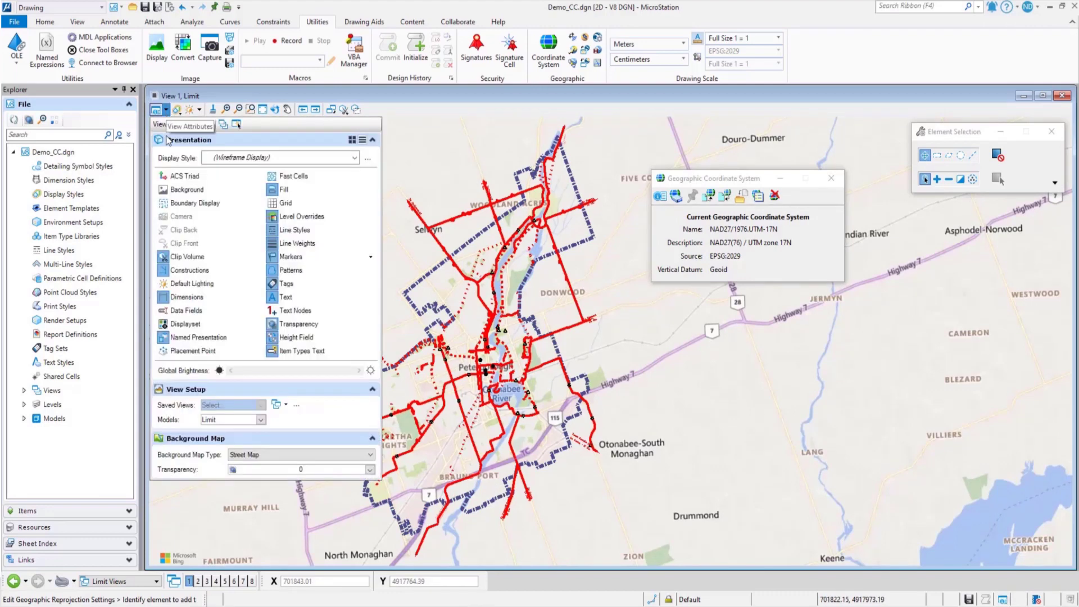
left_click(278, 455)
left_click(276, 466)
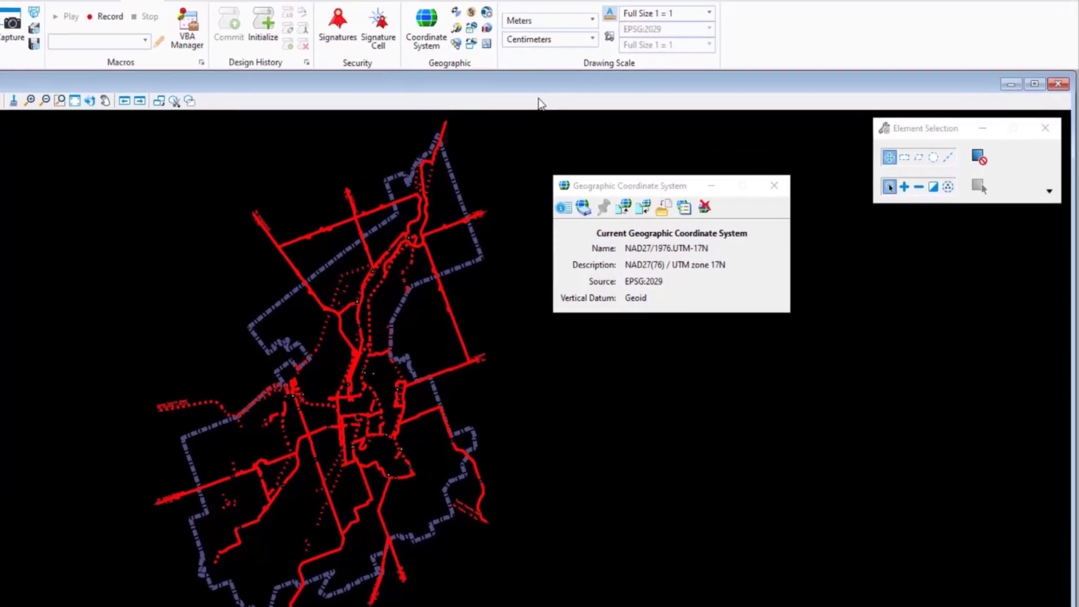
Step: Set up Open Location in Google Maps with Map style, Map view and zoom 15
left_click(477, 42)
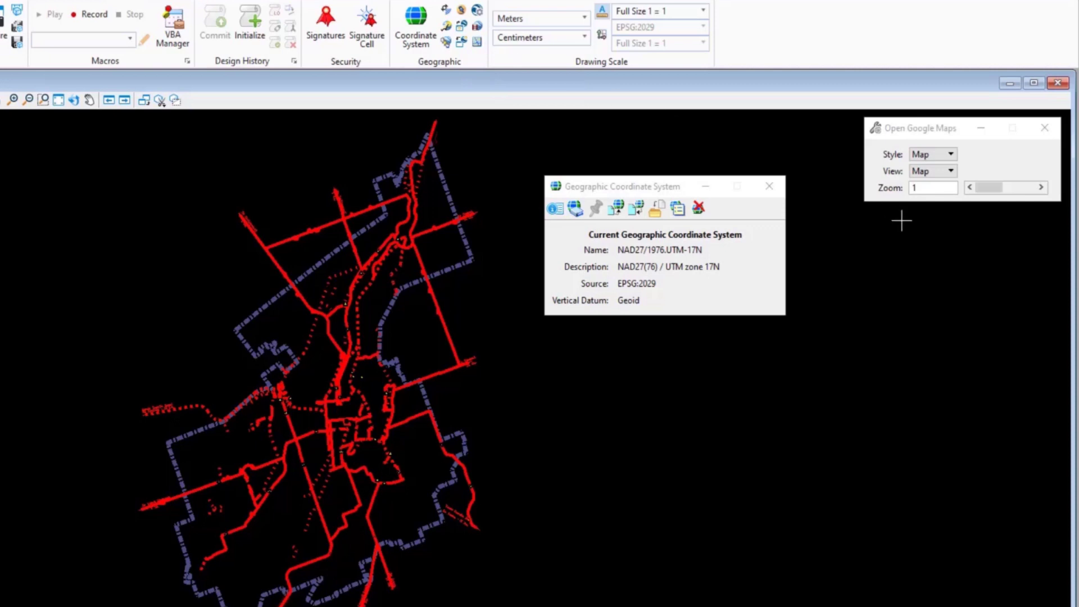
left_click(949, 154)
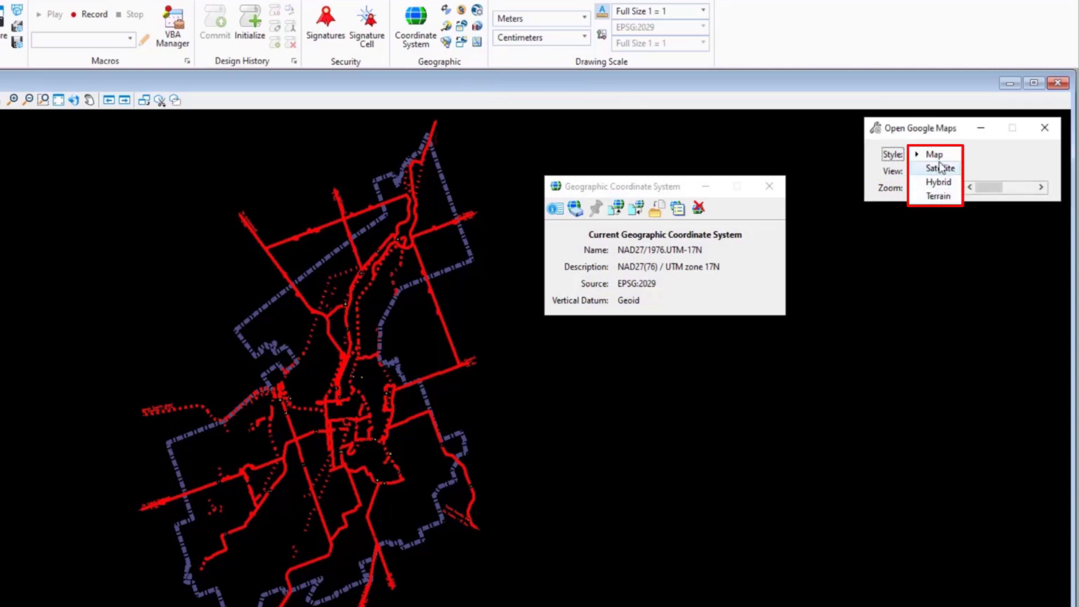
left_click(932, 154)
left_click(950, 171)
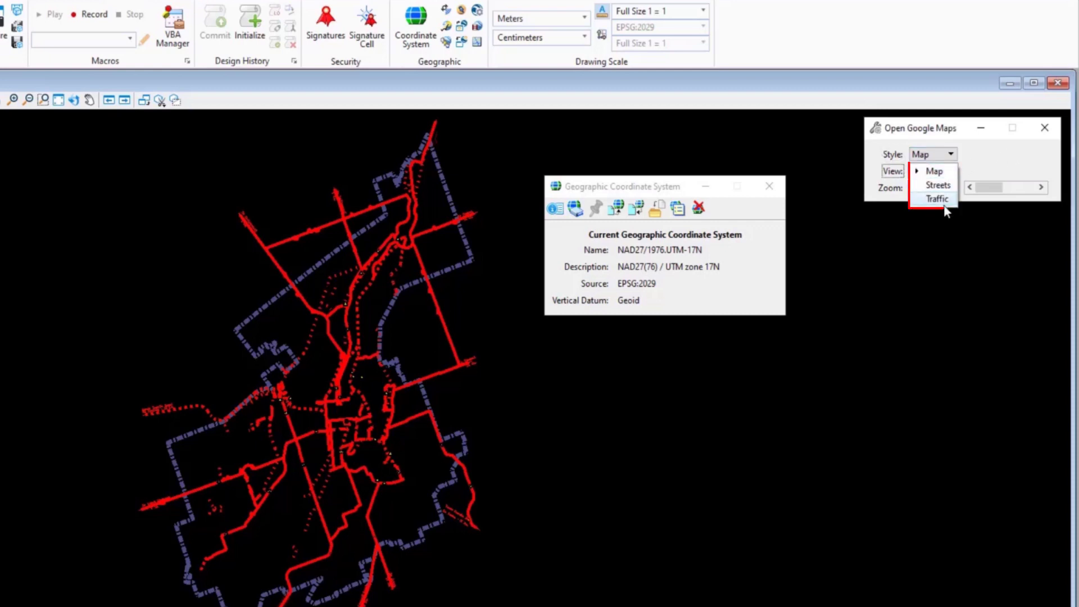
left_click(950, 171)
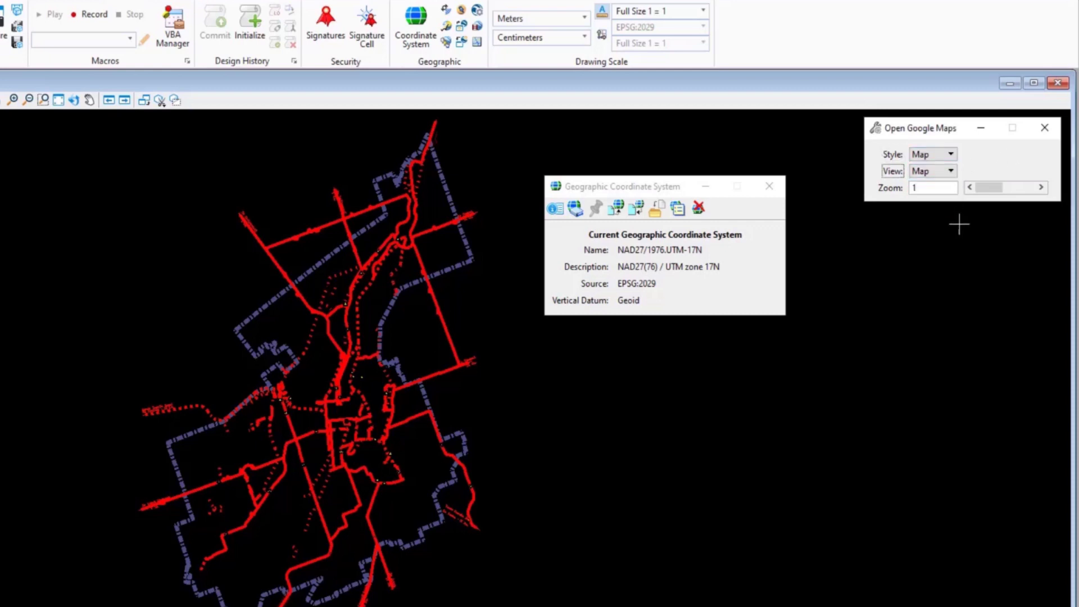
left_click(937, 192)
type("5")
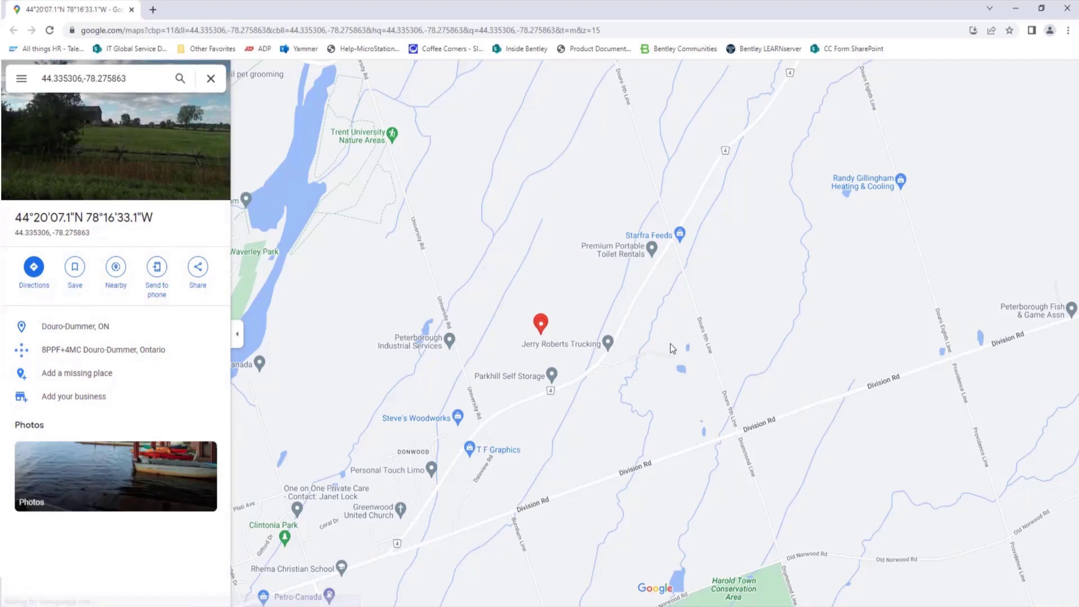
Step: Zoom the Google Map out until Toronto, Kingston and Lake Ontario surround the pin
scroll(542, 332, "down", 2)
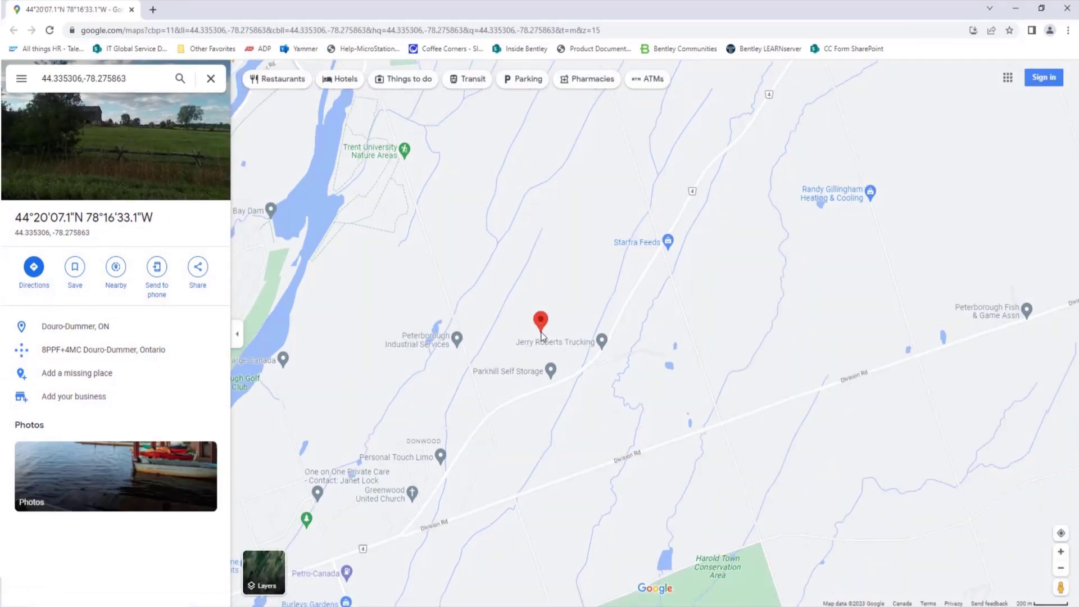
scroll(542, 333, "down", 5)
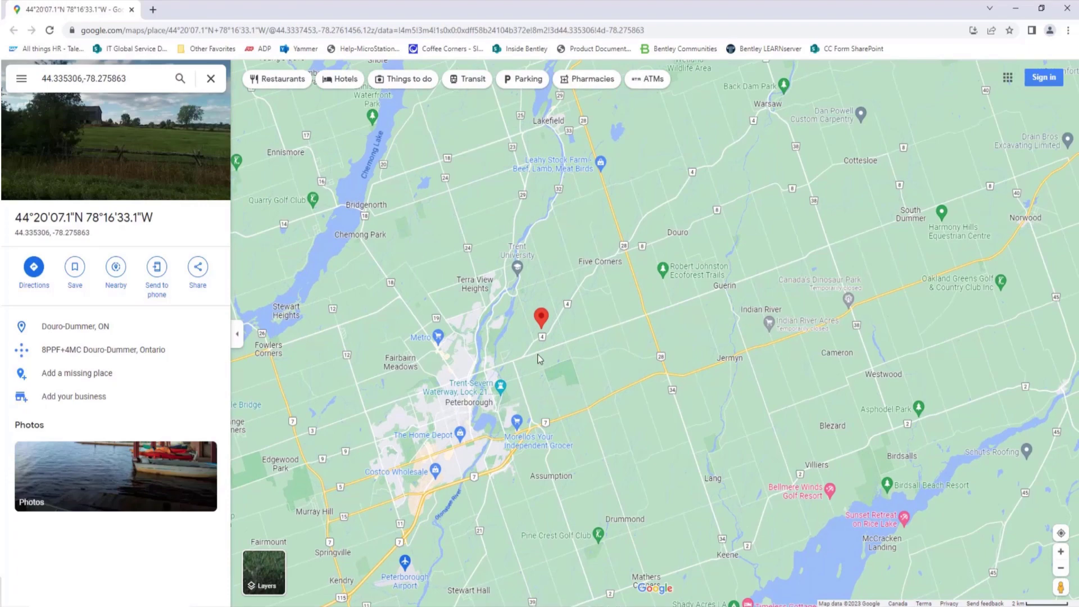
scroll(539, 359, "down", 3)
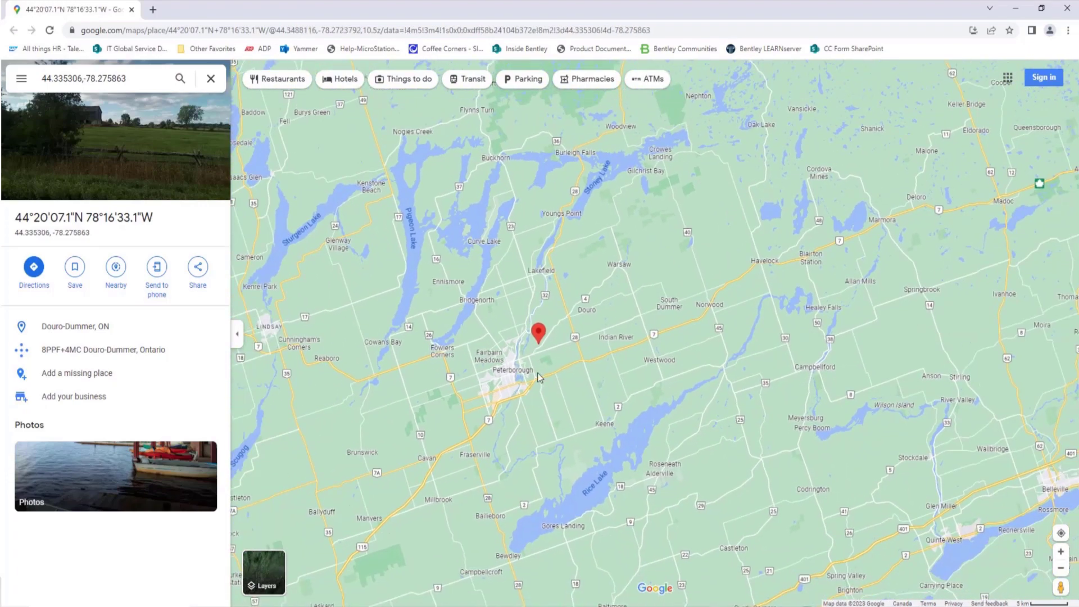
scroll(538, 376, "down", 3)
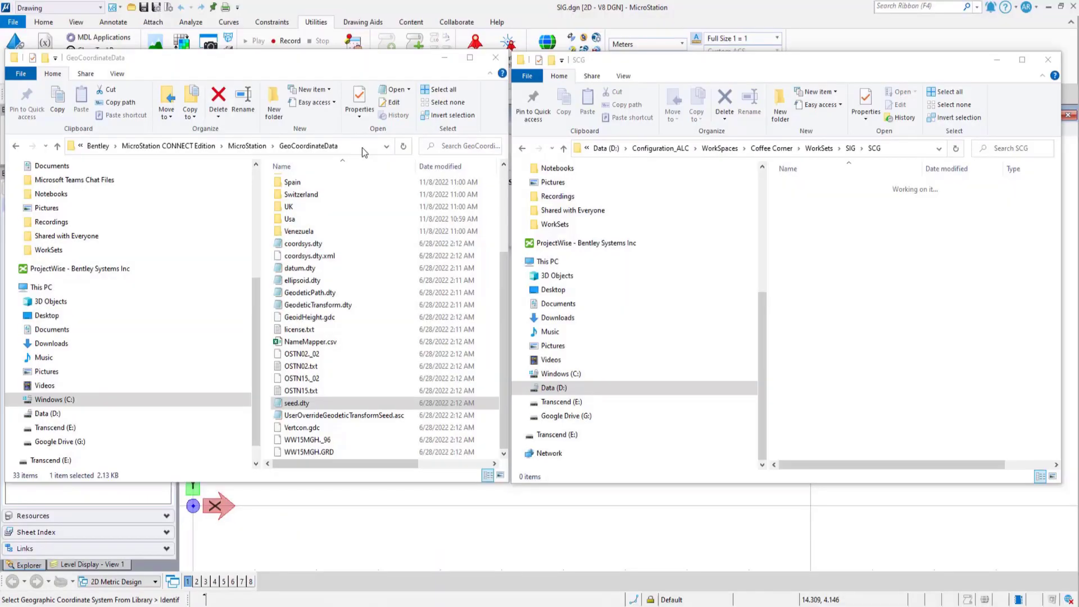
Step: Copy seed.dty from GeoCoordinateData into the SIG workset's SCG folder
left_click(363, 147)
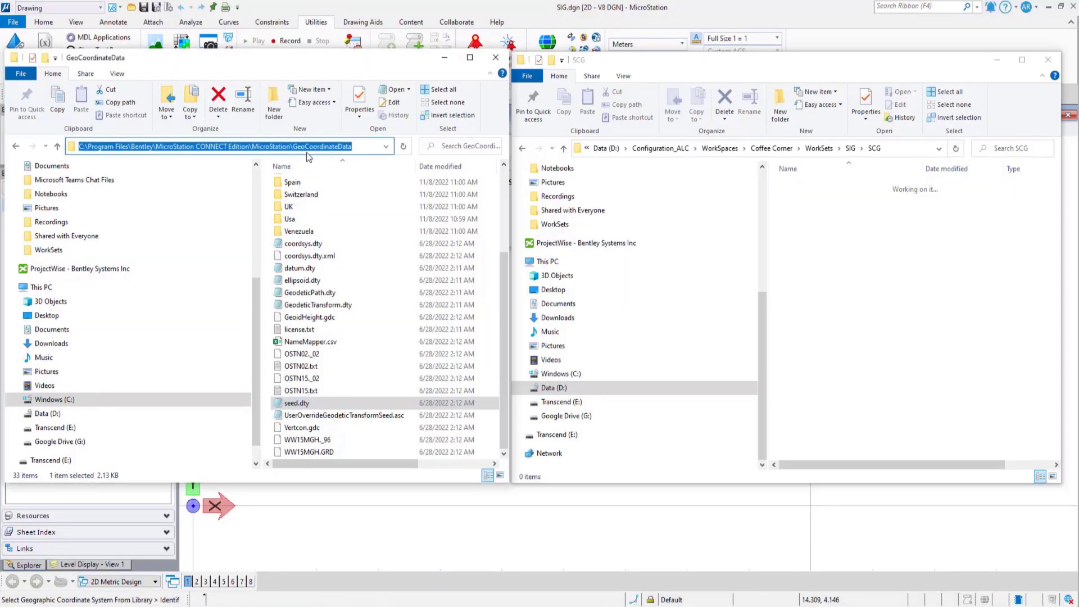
right_click(293, 403)
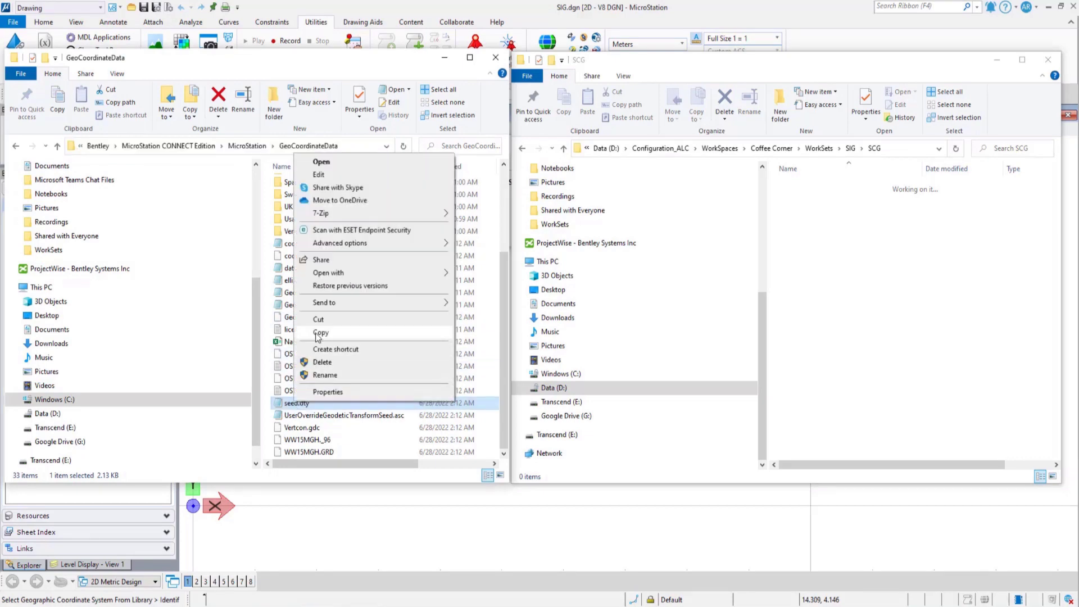
left_click(320, 332)
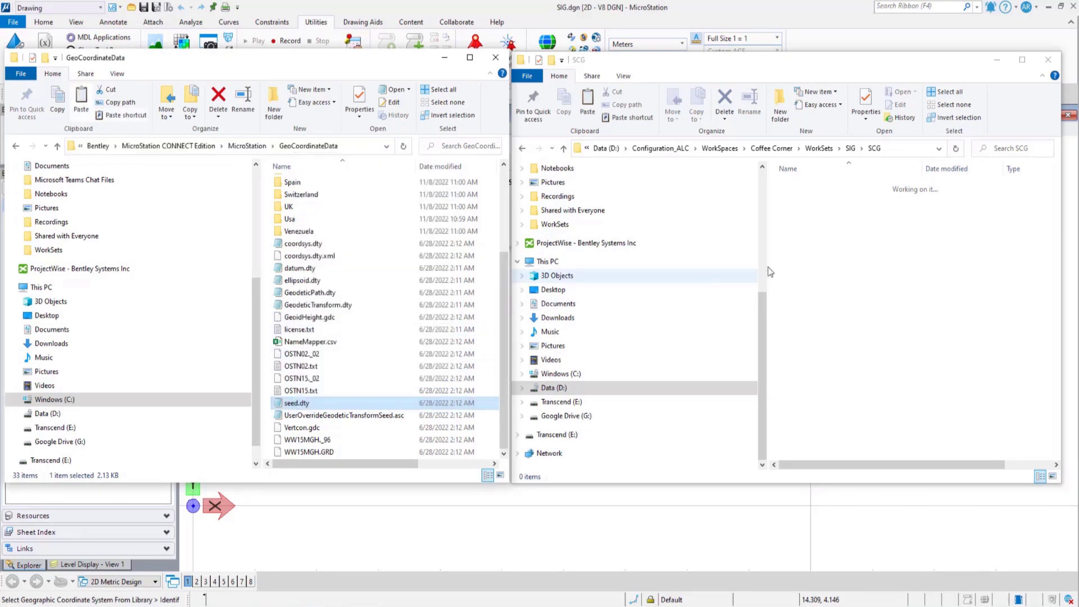
right_click(825, 215)
left_click(852, 298)
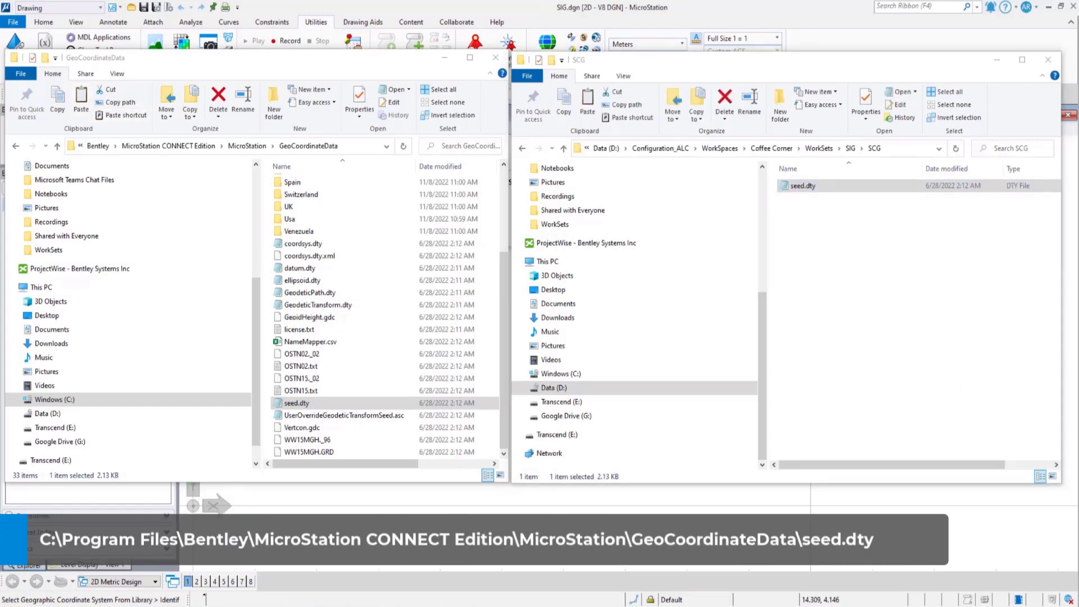
Step: Rename the pasted copy to SCG_SIG.dty and close both Explorer windows
left_click(802, 187)
left_click(802, 188)
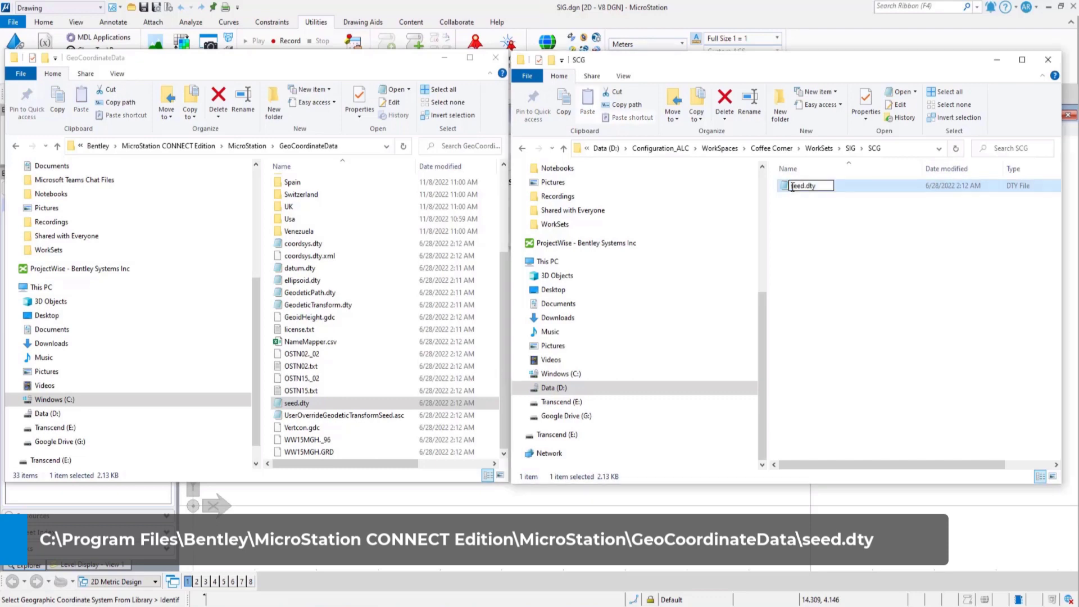
type("SCG_SIG")
left_click(806, 222)
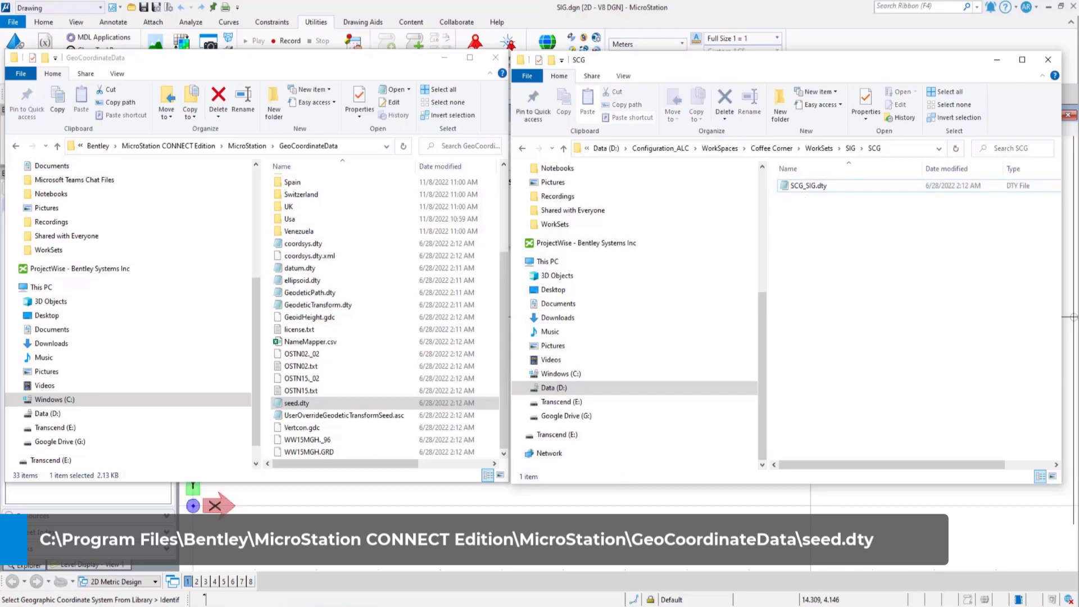
left_click(862, 44)
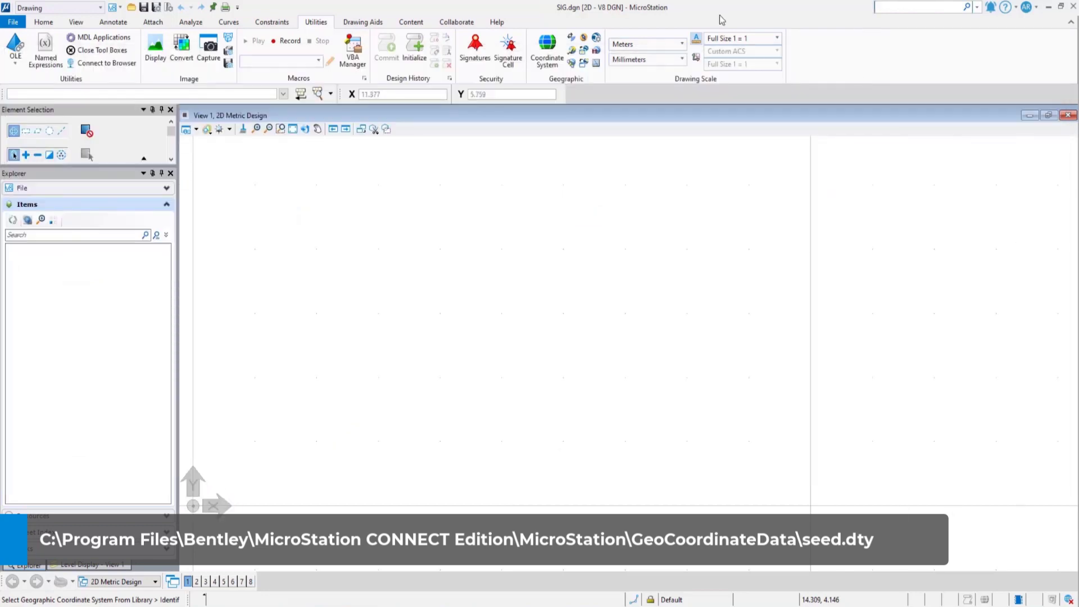
Step: Find MS_GEOCOORDINATE_USERLIBRARIES in Configuration Variables by filtering 'geoc' and start selecting files
left_click(889, 7)
type("vari")
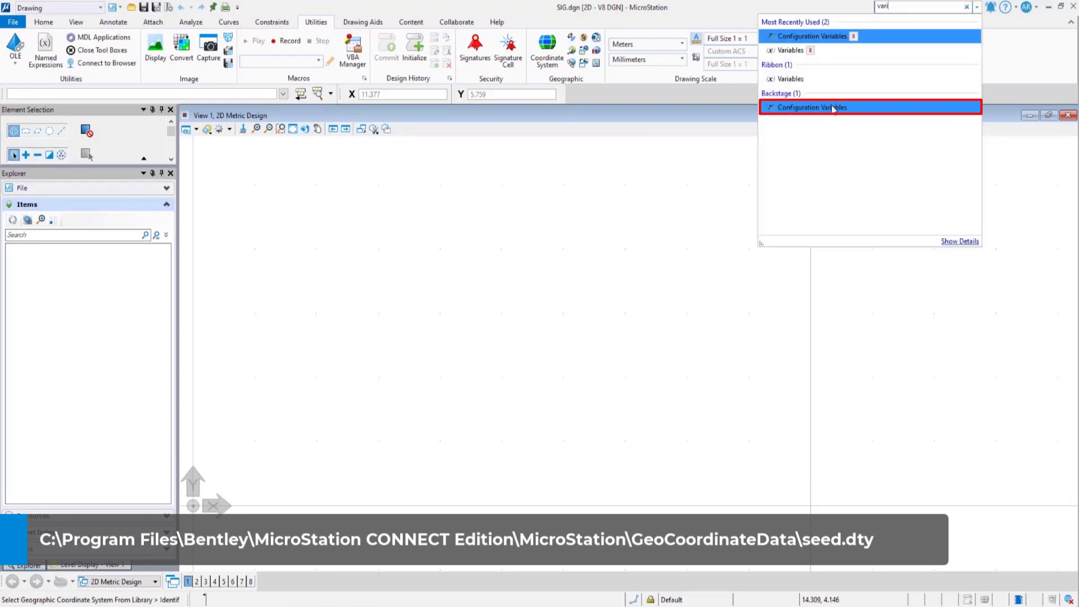
left_click(833, 108)
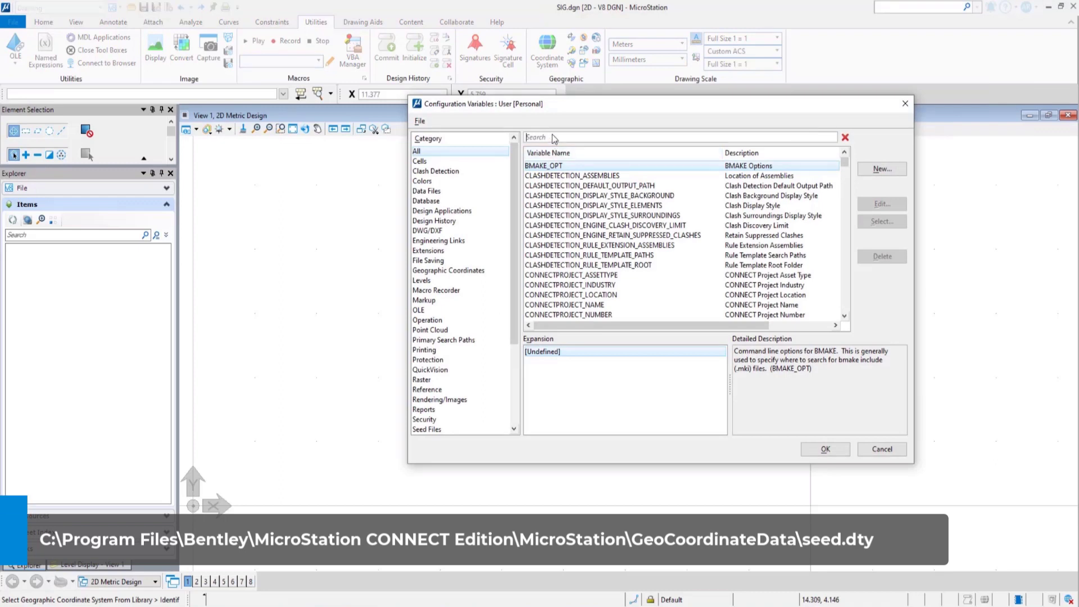
type("geoco")
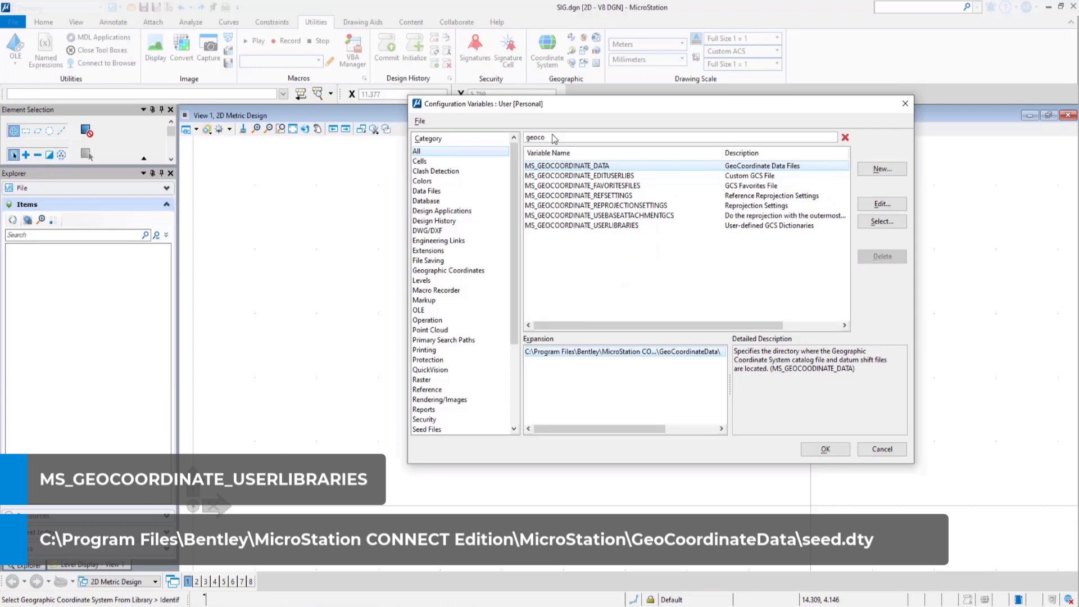
left_click(555, 227)
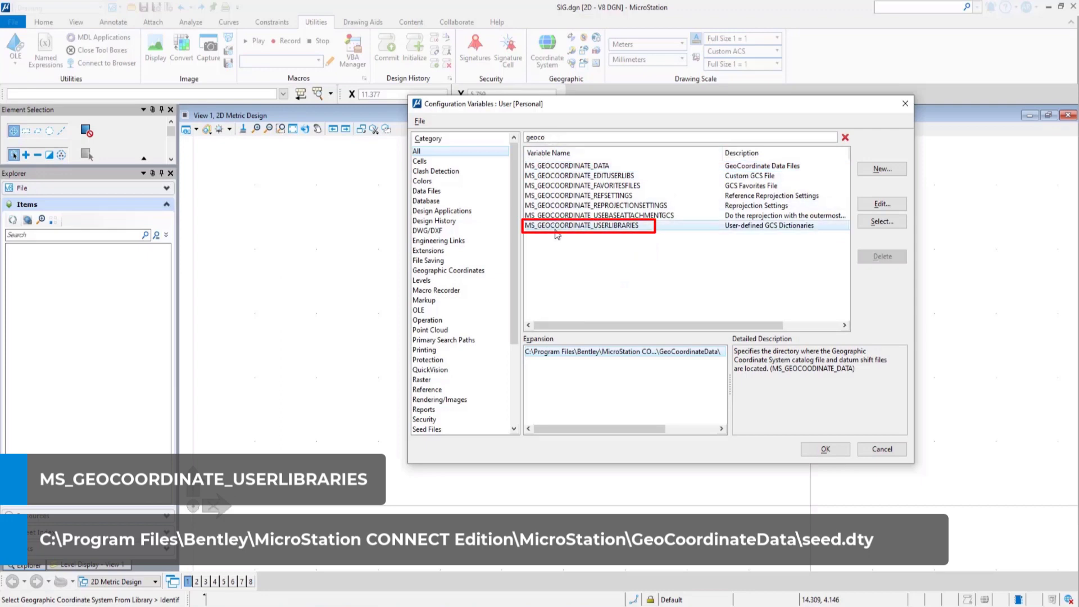
left_click(880, 222)
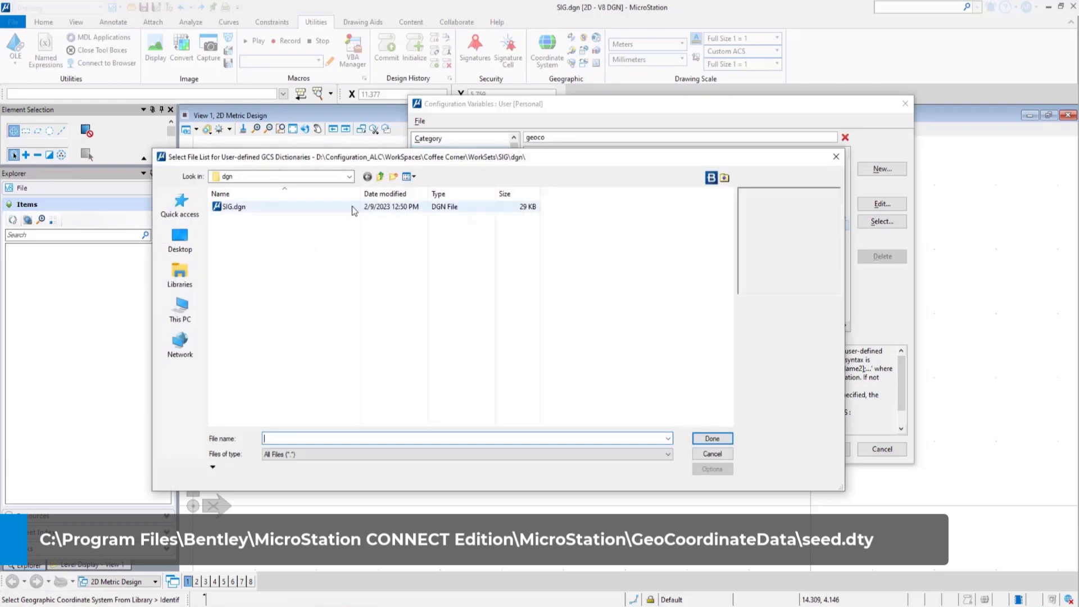
Step: Browse Configuration_ALC > WorkSpaces > Coffee Corner > WorkSets > SIG > SCG and pick SCG_SIG.dty
left_click(348, 177)
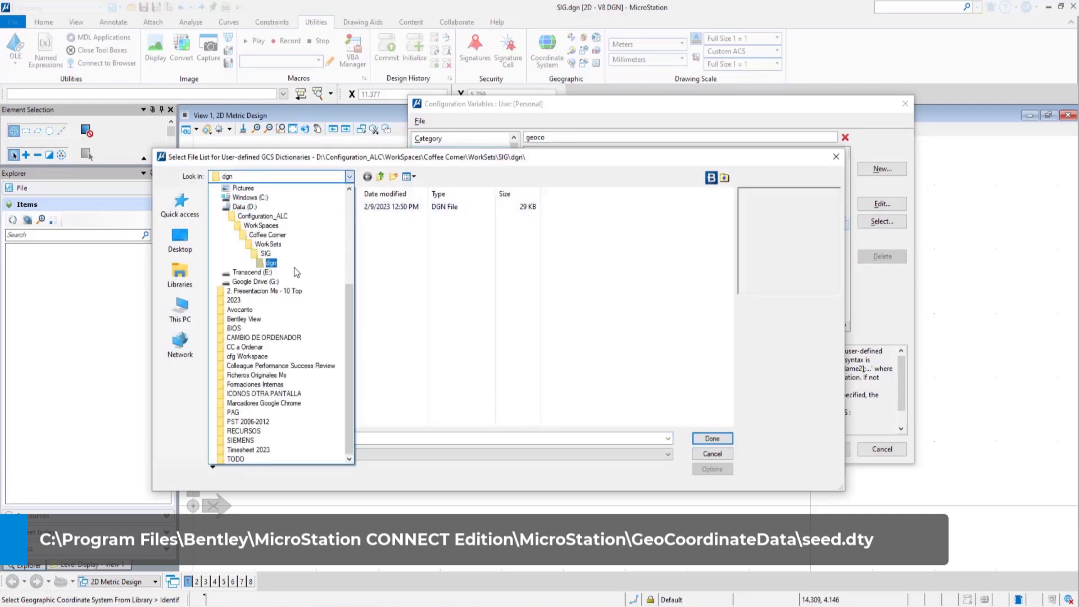
scroll(258, 250, "up", 1)
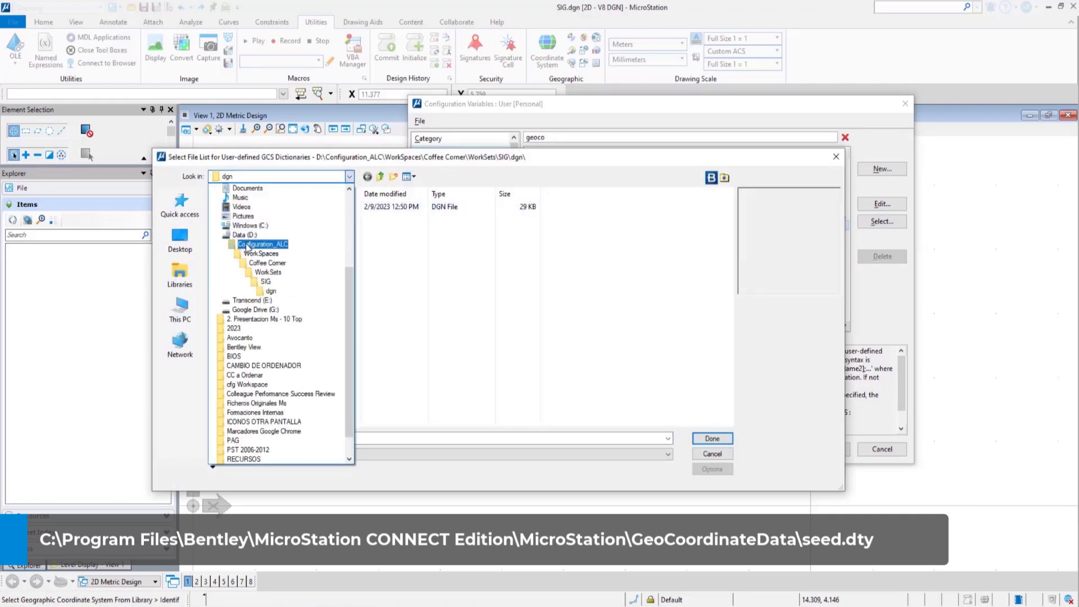
left_click(247, 245)
double_click(244, 218)
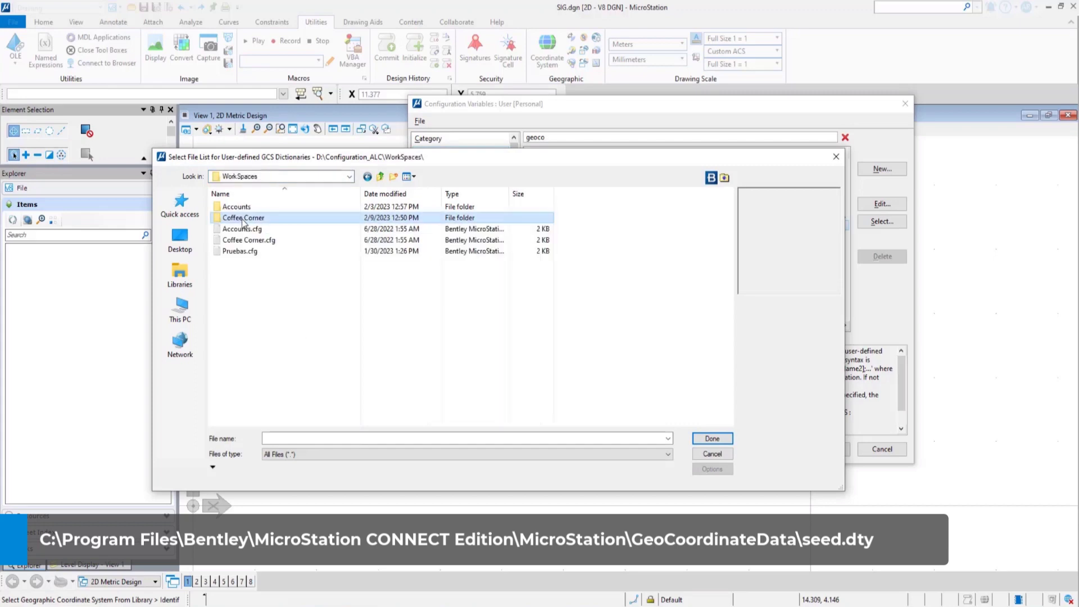
double_click(242, 218)
double_click(231, 231)
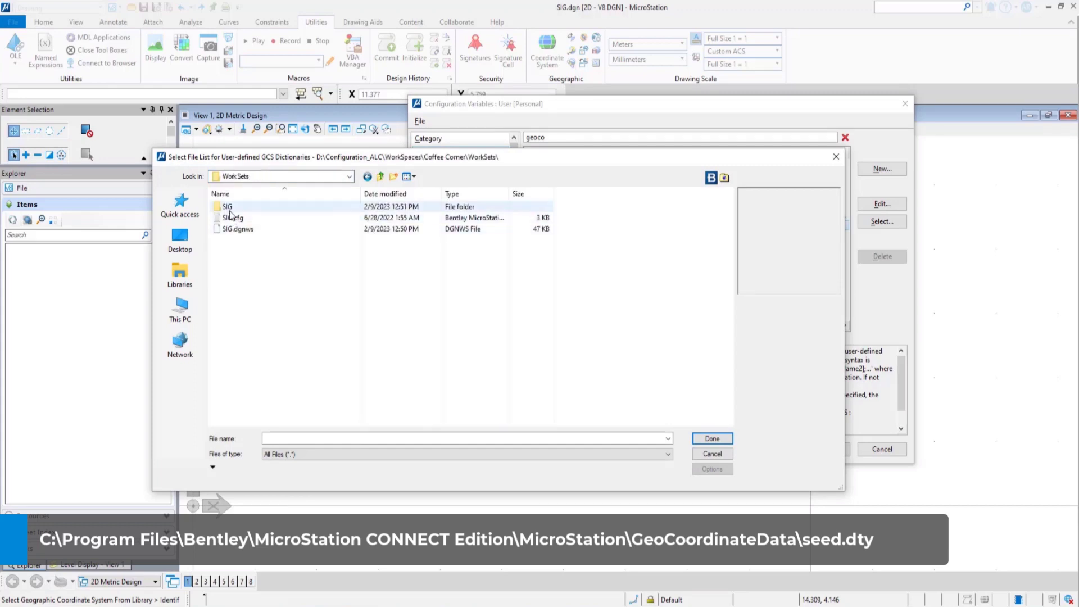
double_click(227, 207)
double_click(227, 230)
left_click(229, 214)
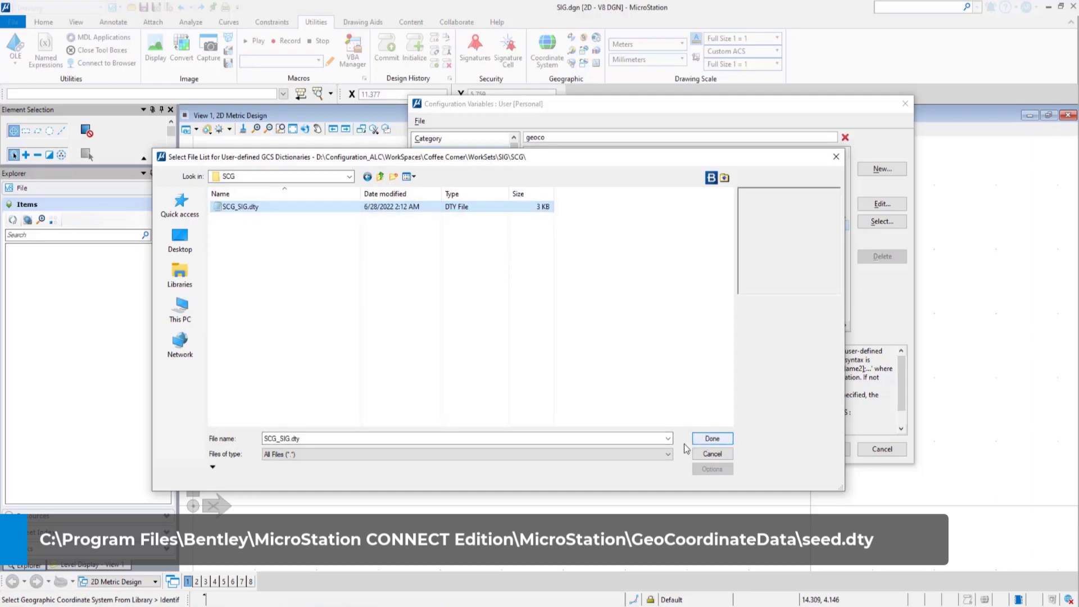
Step: Add SCG_SIG.dty to the variable and save it to the personal configuration
left_click(213, 468)
left_click(701, 434)
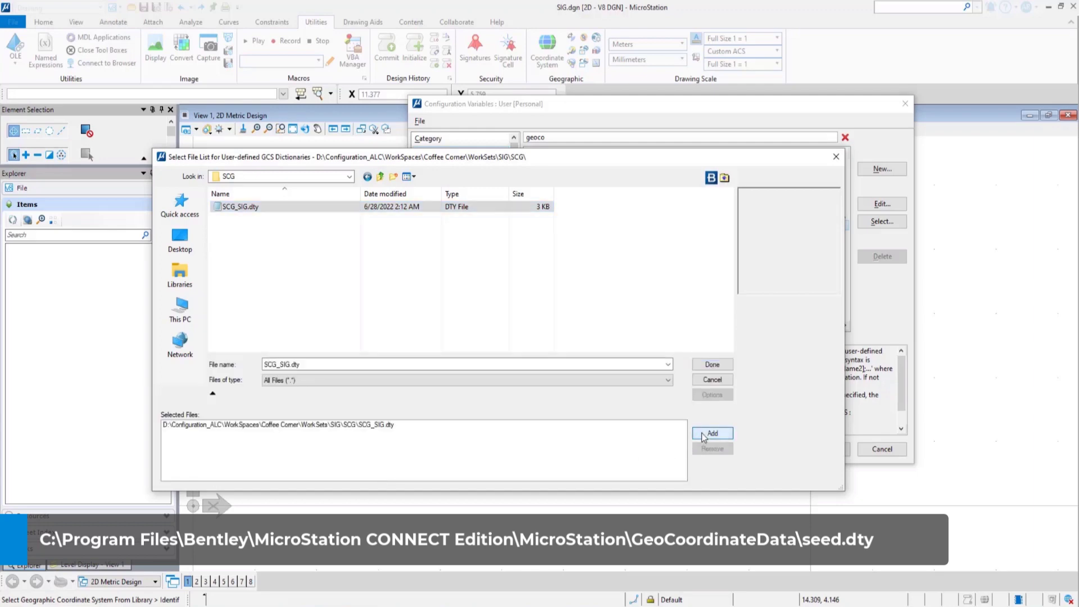
left_click(713, 365)
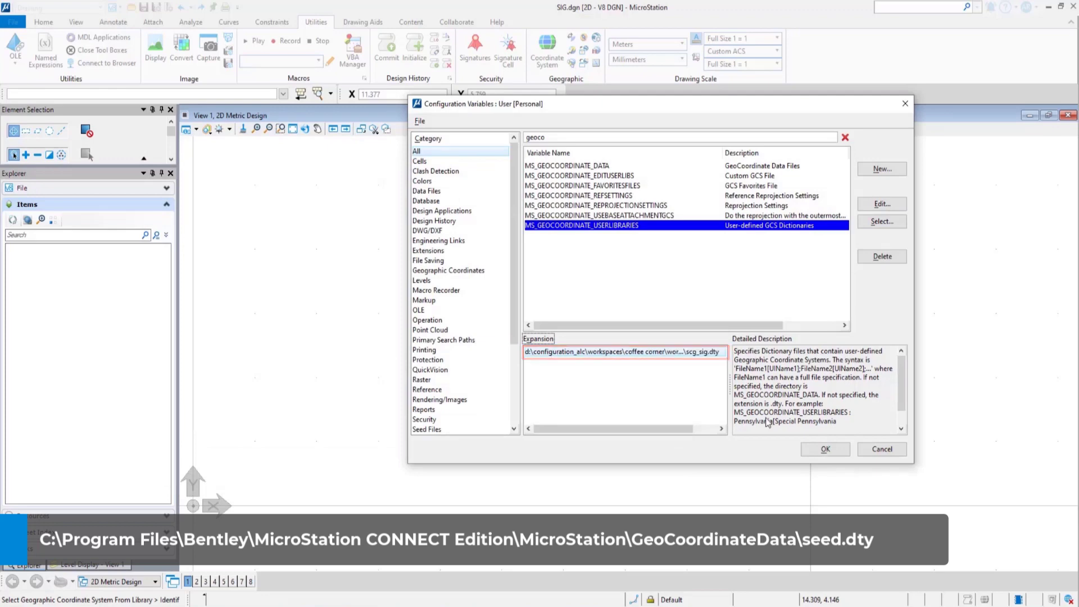
left_click(822, 449)
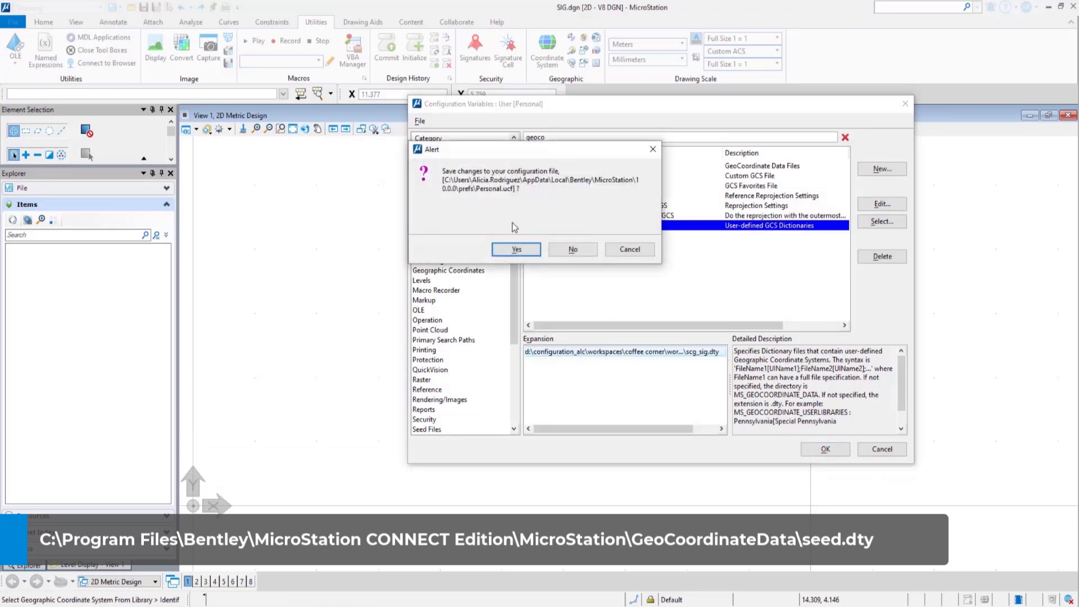
left_click(504, 251)
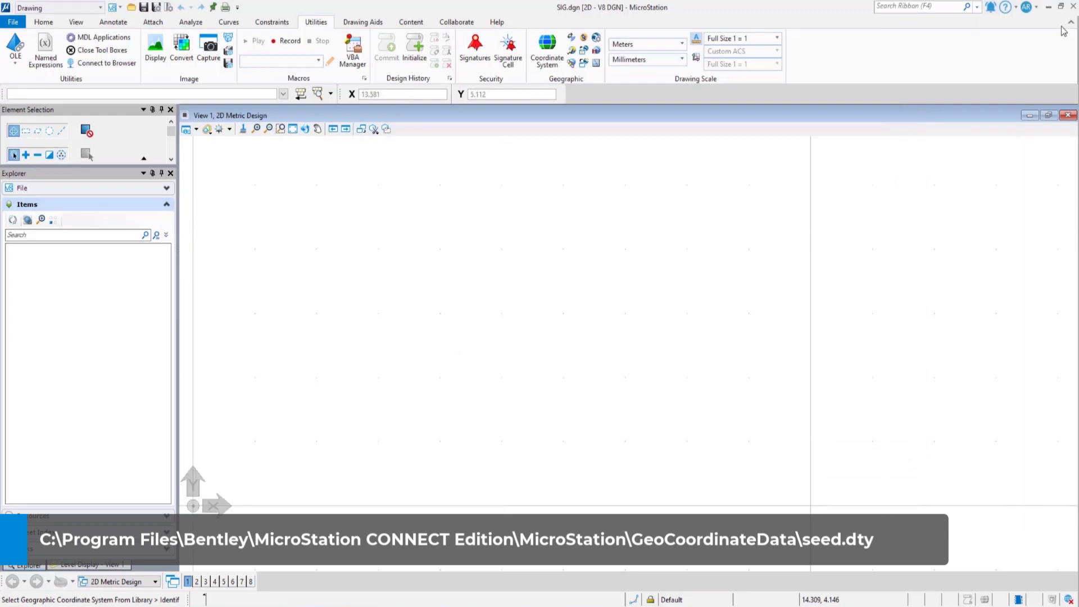
Step: Close the design, switch to Configuration_ALC, and reopen SIG.dgn from Recent Files
left_click(1071, 7)
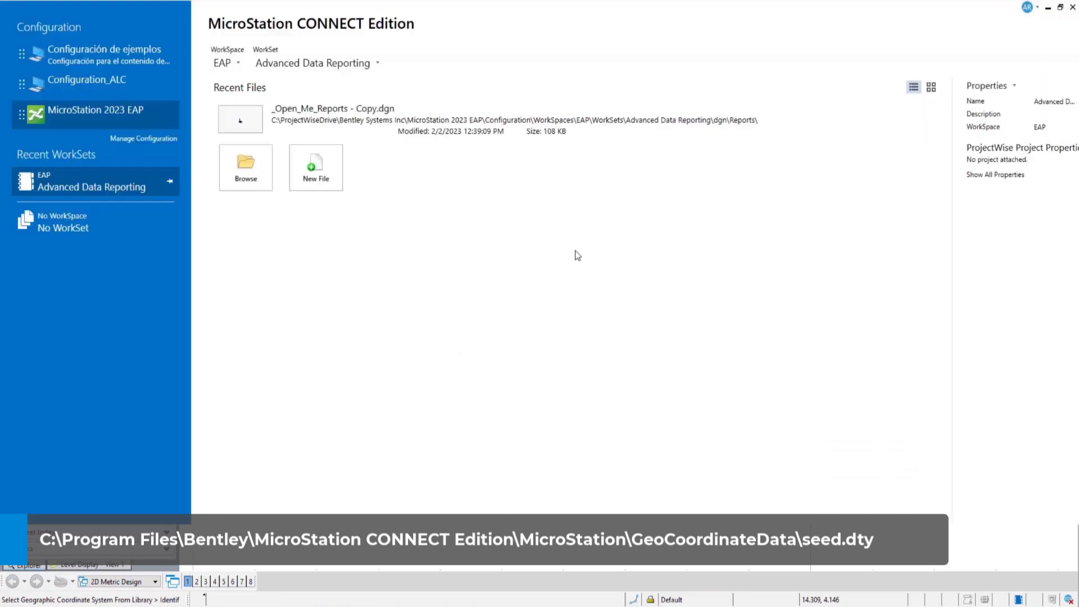
left_click(235, 65)
left_click(91, 79)
left_click(92, 79)
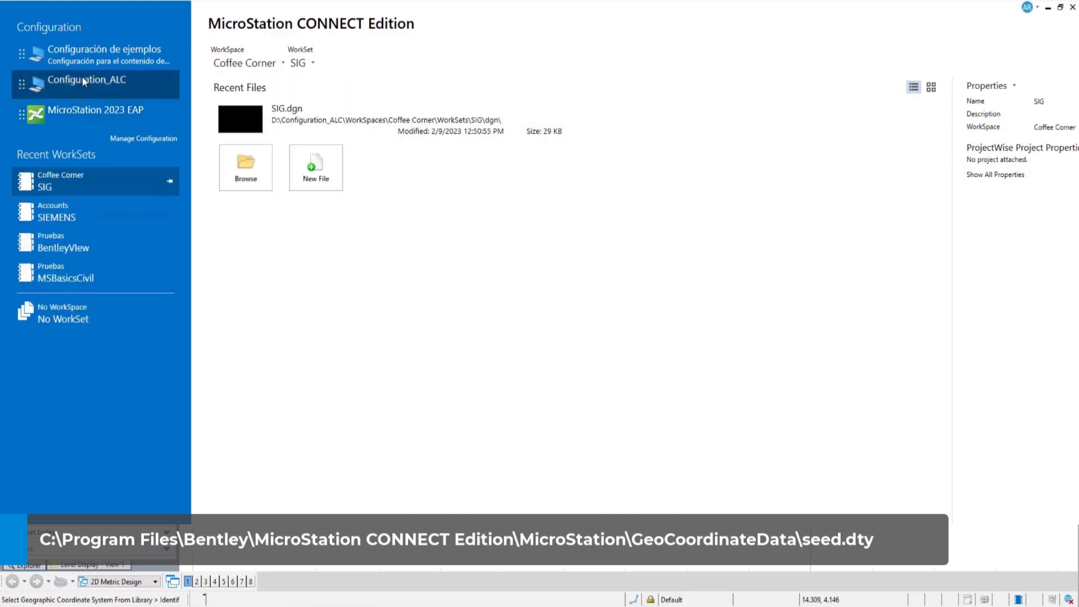
left_click(280, 118)
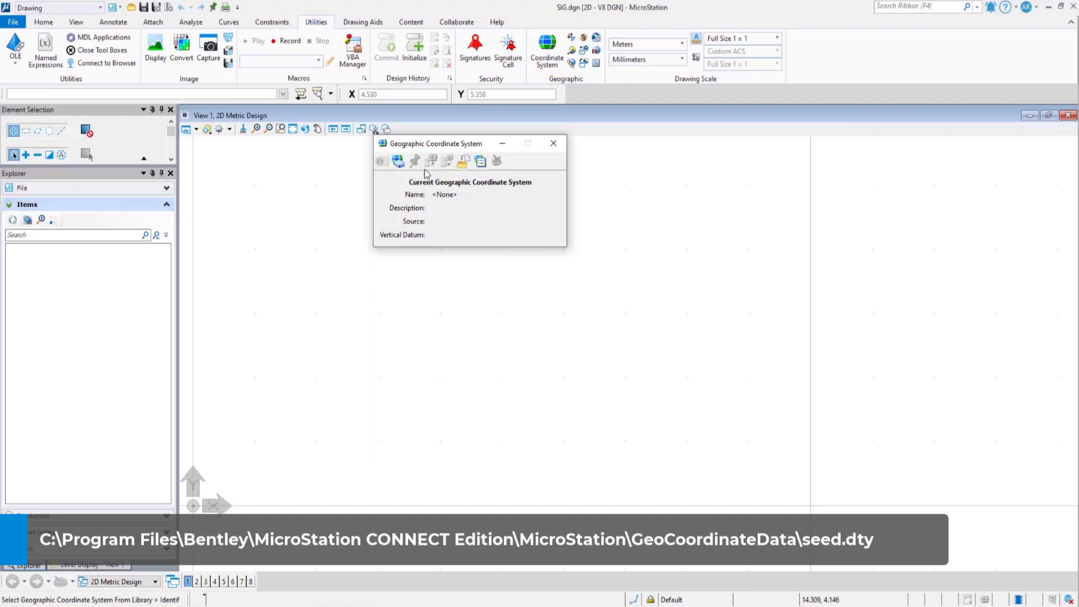
Step: Copy EPSG:2931 Beduaram / TM 13 NE from the library's Projected systems
left_click(397, 162)
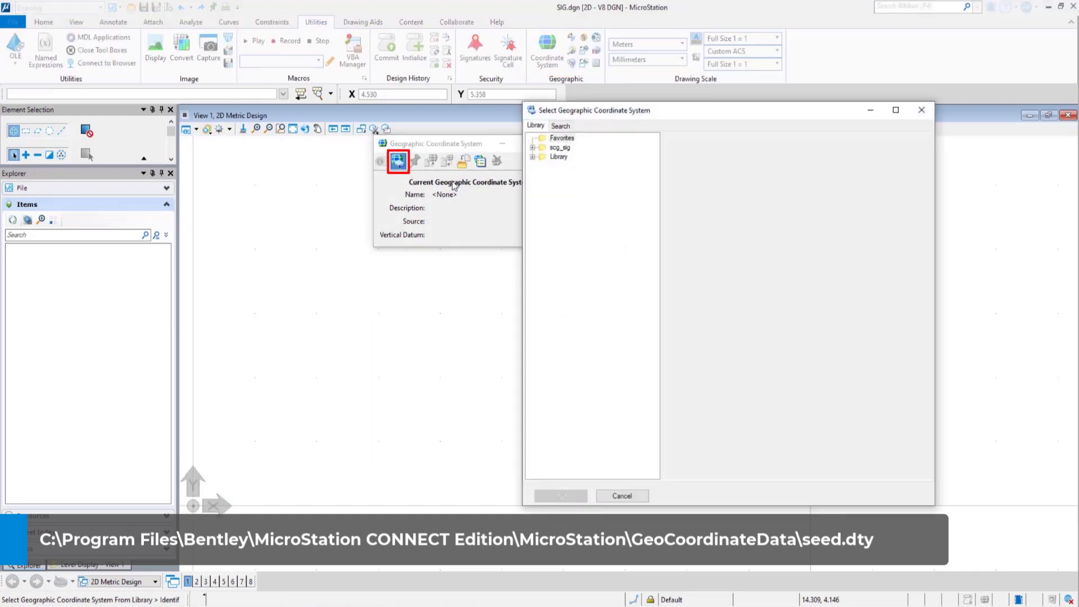
left_click_drag(624, 116, 685, 159)
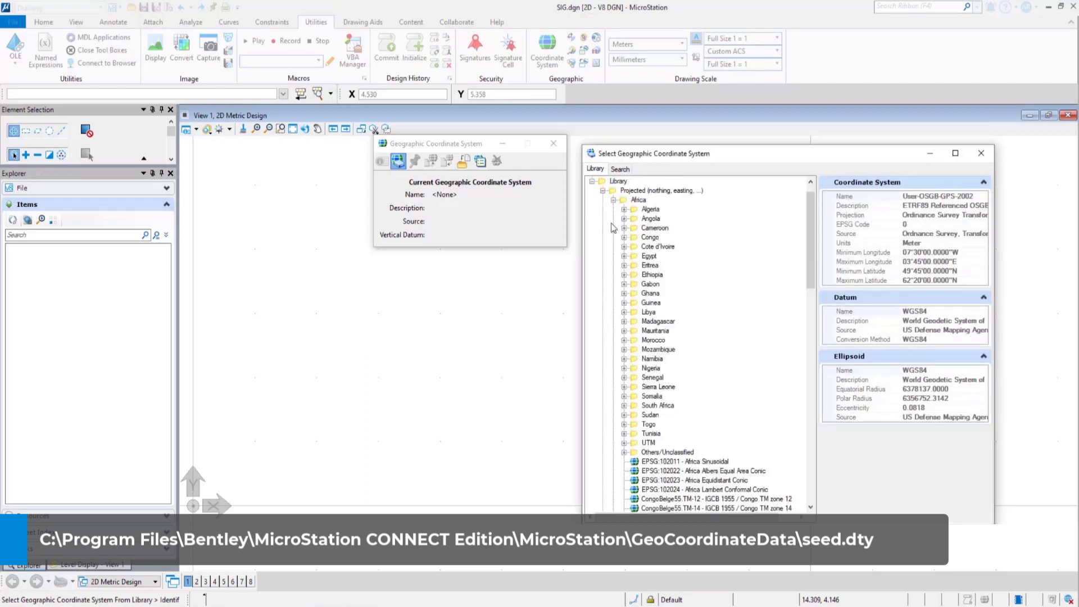
left_click(602, 191)
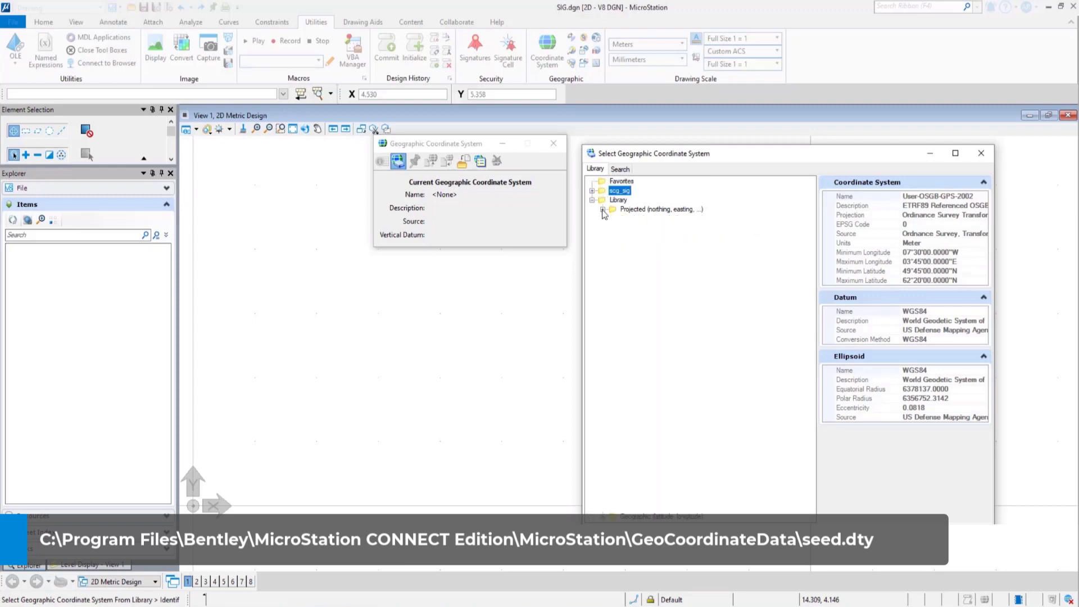
scroll(660, 443, "down", 2)
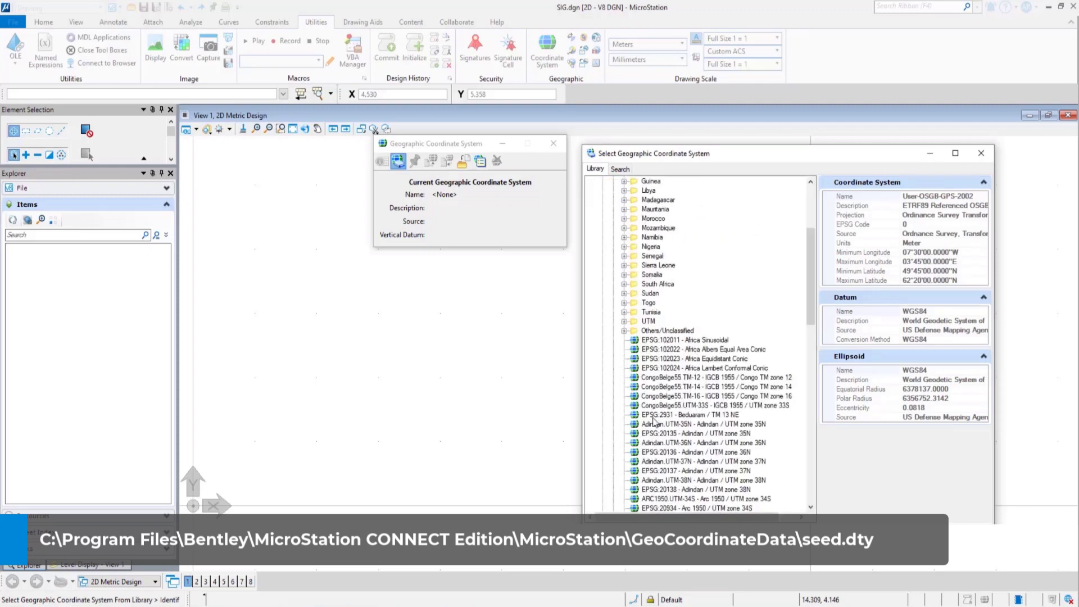
left_click(655, 416)
right_click(668, 417)
left_click(680, 426)
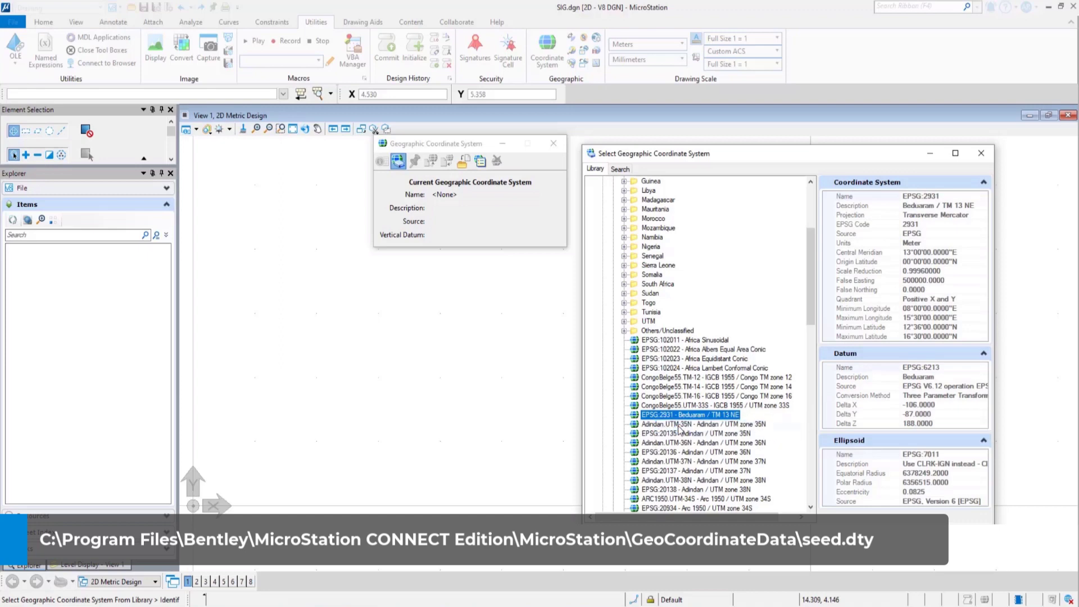
Step: Paste the copied Beduaram system into the scg_sig custom library
scroll(679, 307, "up", 5)
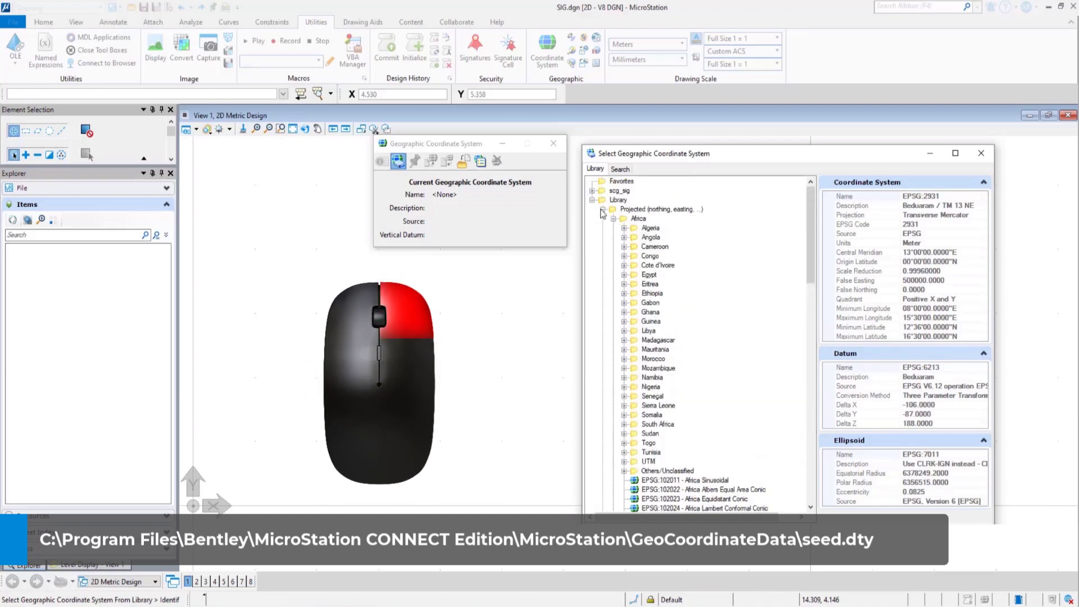
left_click(592, 200)
left_click(591, 190)
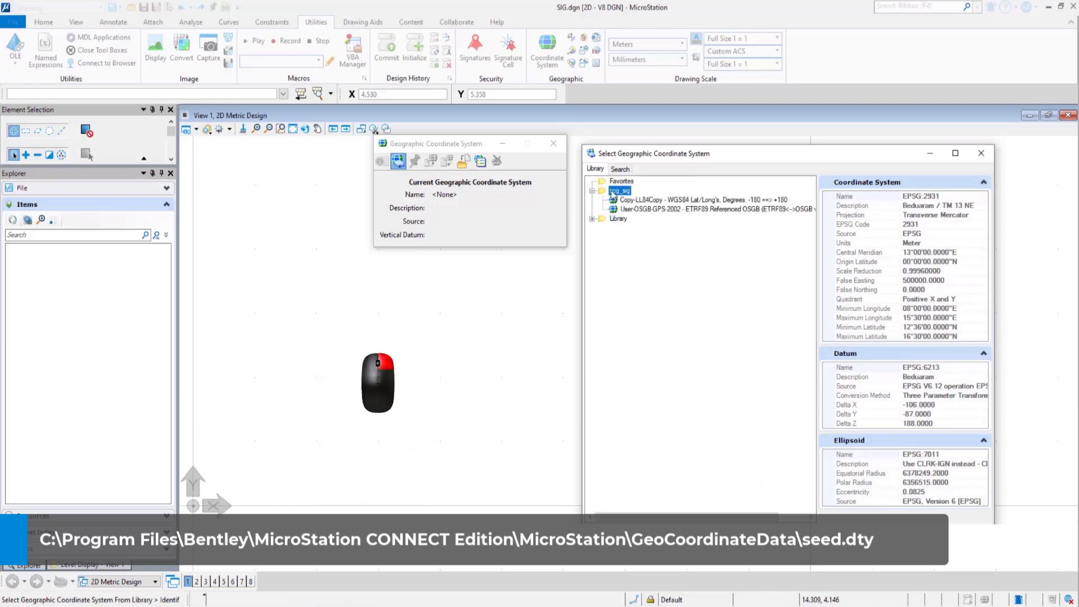
right_click(614, 191)
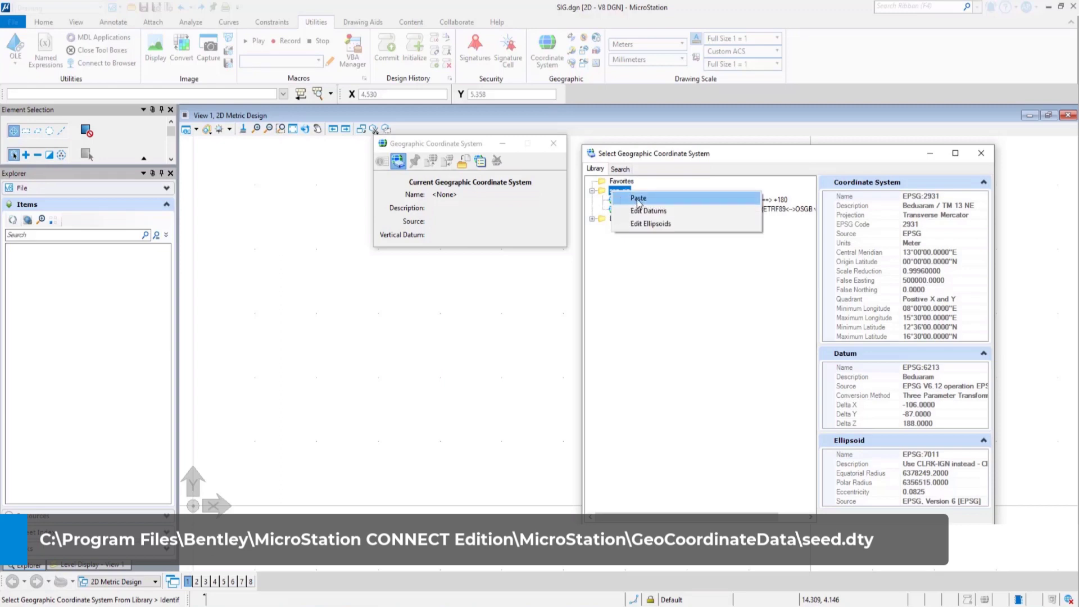
left_click(638, 199)
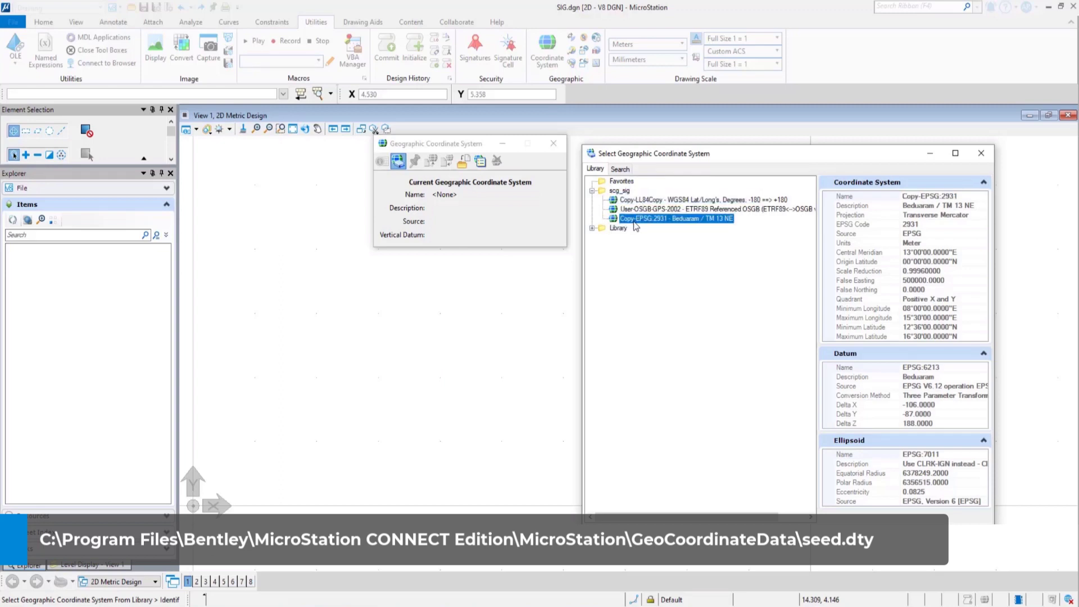
Step: Change the pasted Beduaram copy's Name property to Neha and save the properties
right_click(635, 219)
left_click(656, 269)
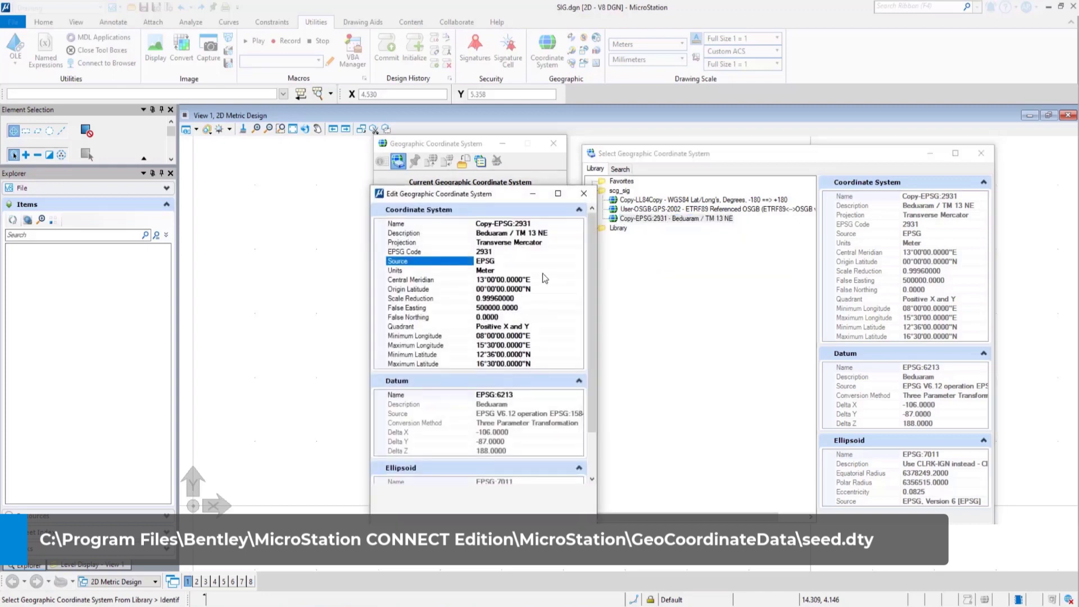
left_click(531, 224)
left_click_drag(530, 223, 466, 227)
type("Neha")
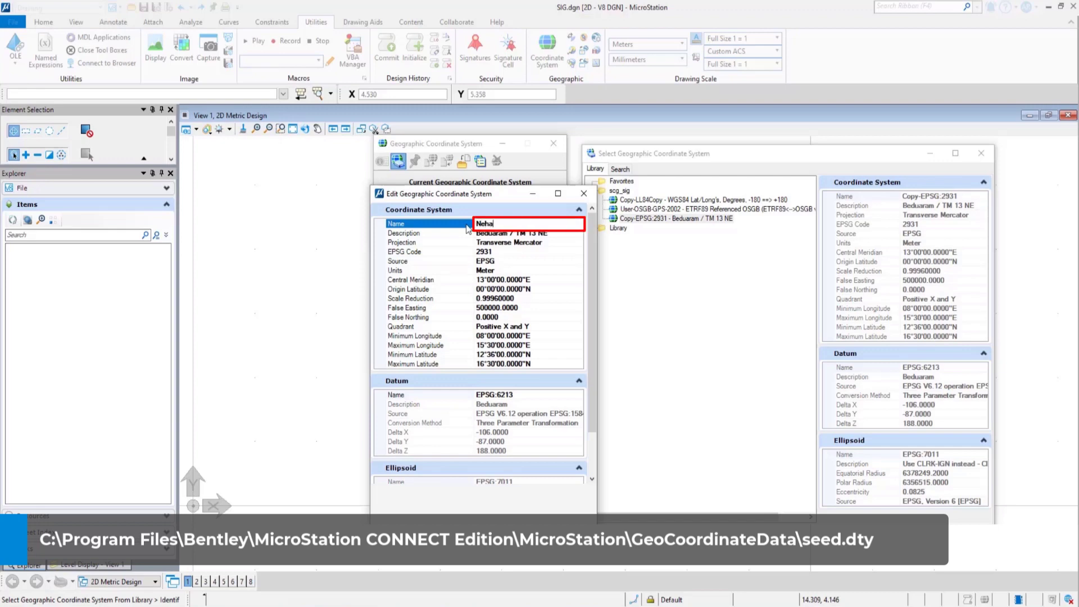
key("Return")
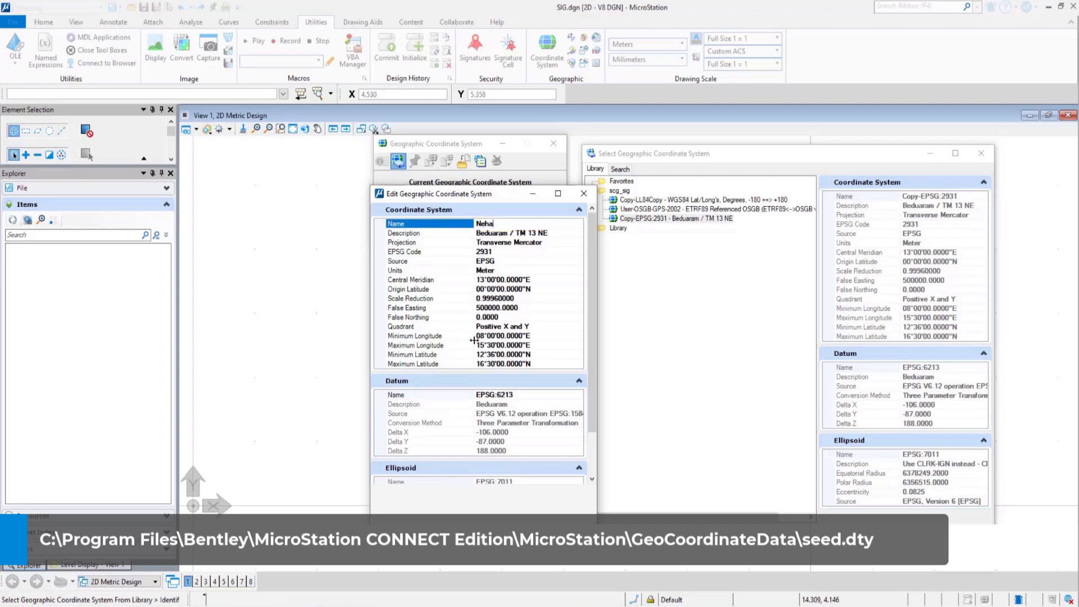
left_click(438, 534)
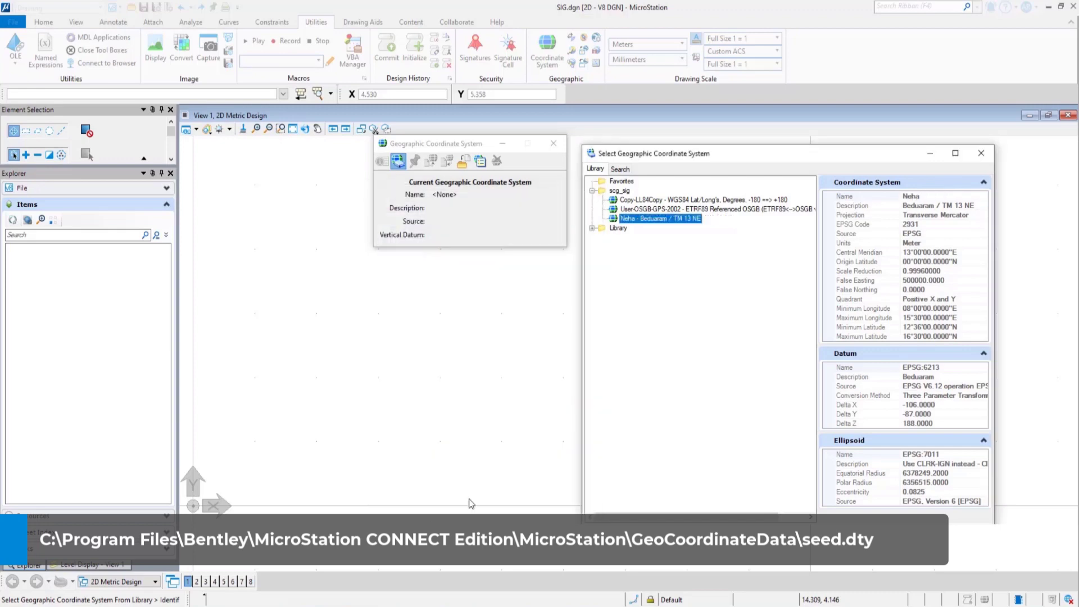
left_click(619, 191)
Step: Create a new user-defined datum named Custom on the INTNL ellipsoid in scg_sig
right_click(617, 192)
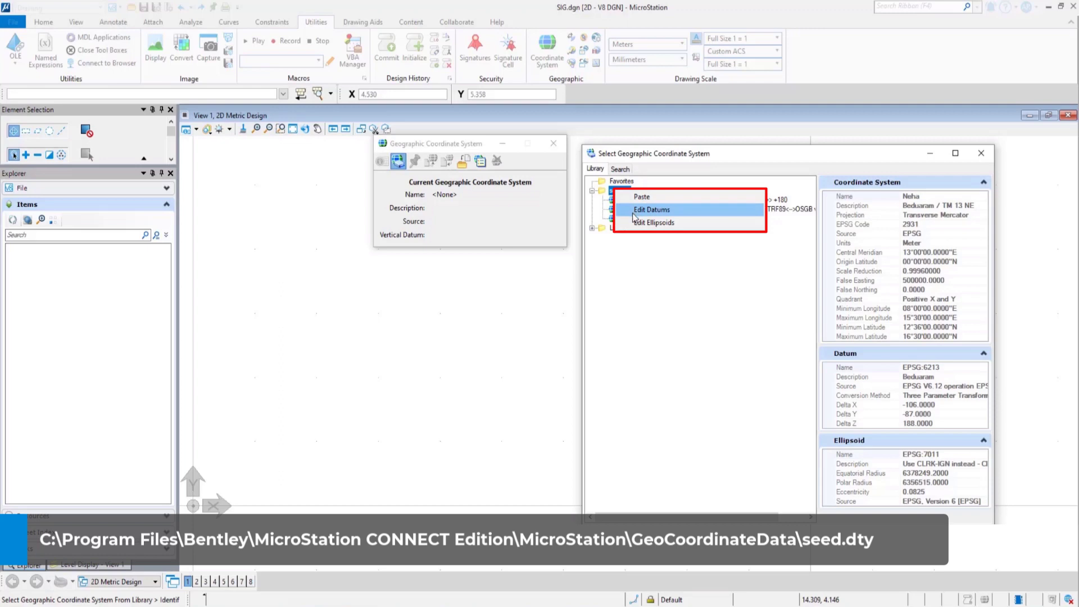
left_click(638, 215)
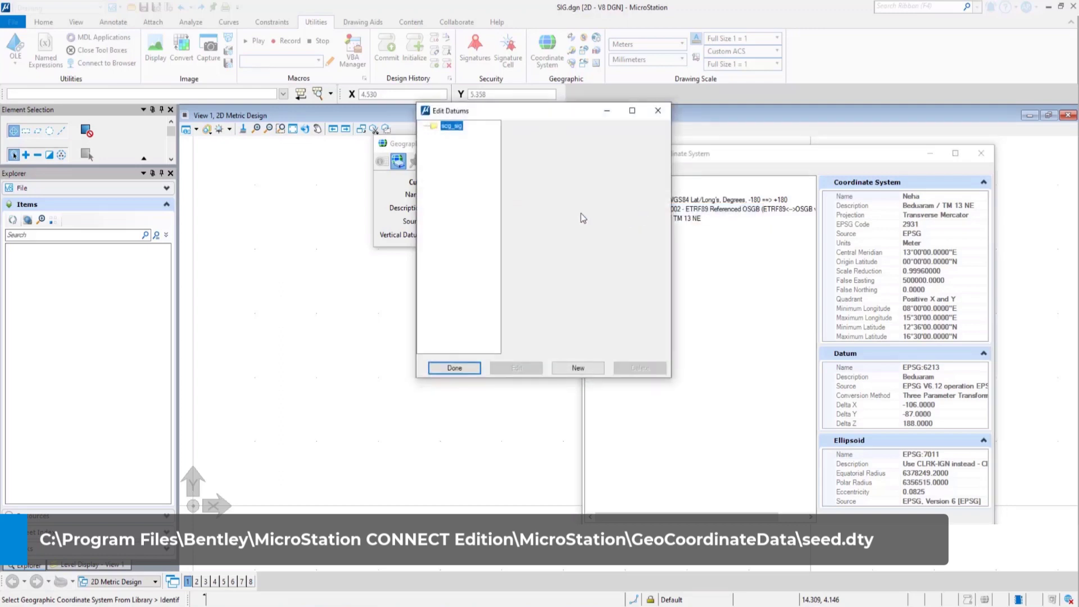
left_click(577, 368)
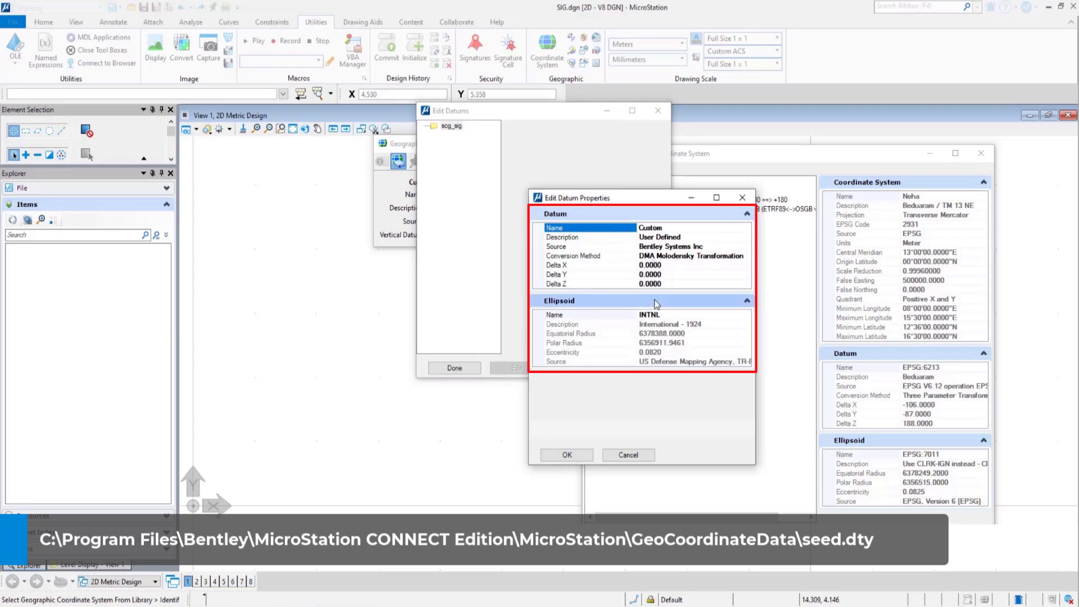
left_click(569, 452)
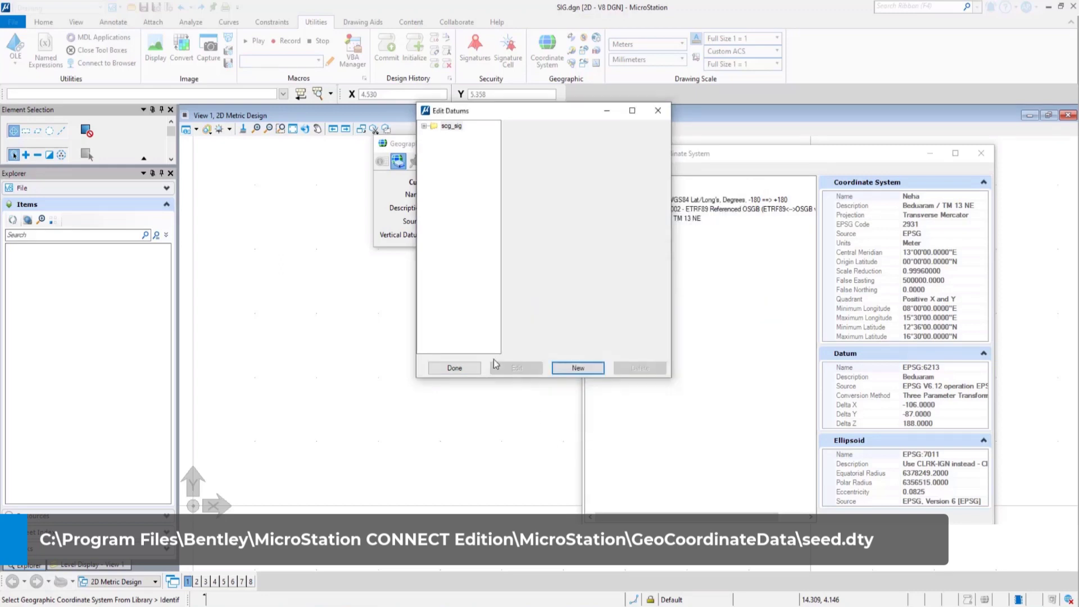
left_click(424, 126)
left_click(461, 136)
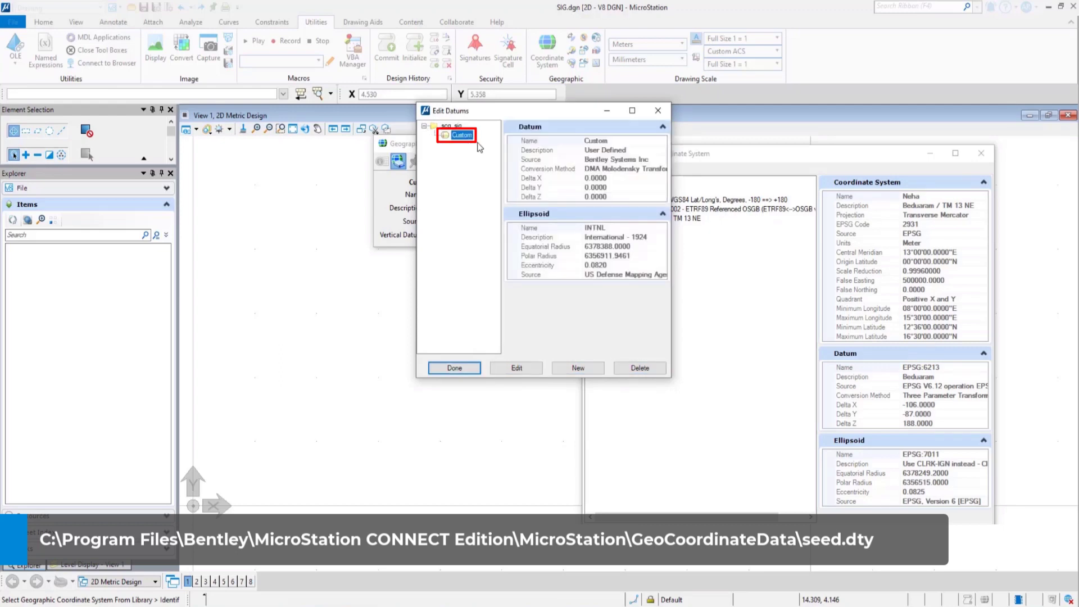
left_click(457, 371)
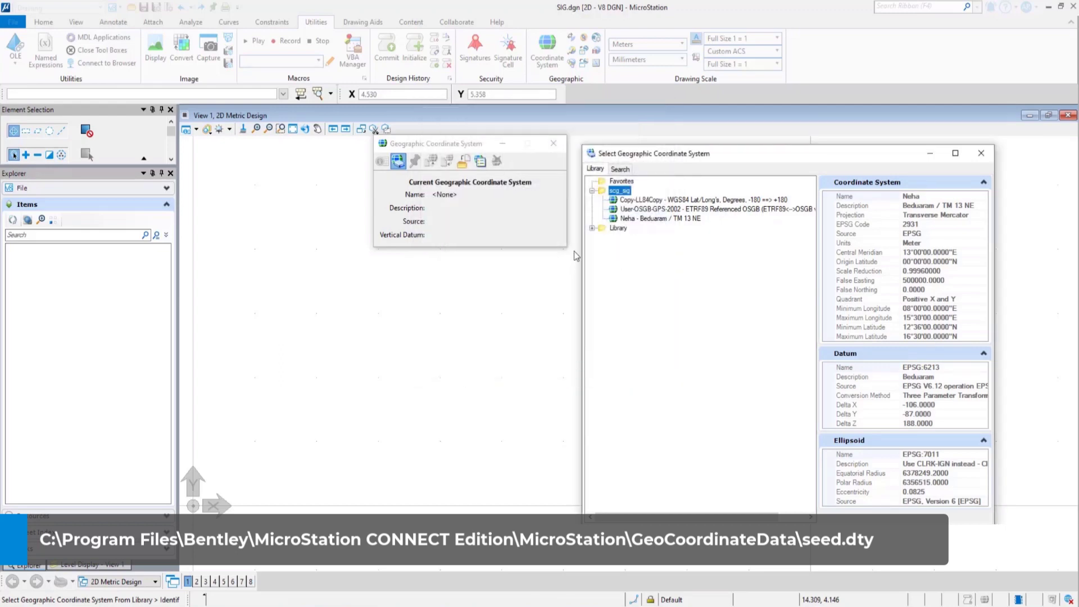
Step: Create a Custom ellipsoid (equatorial 6378137, polar 6356752.3142) in the scg_sig library
right_click(616, 192)
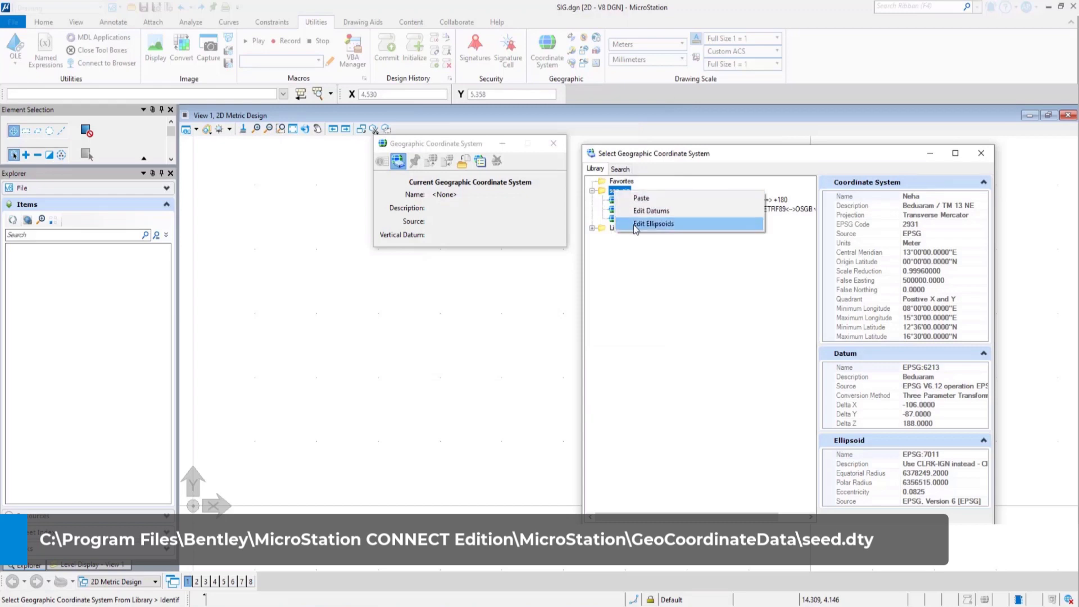
left_click(635, 223)
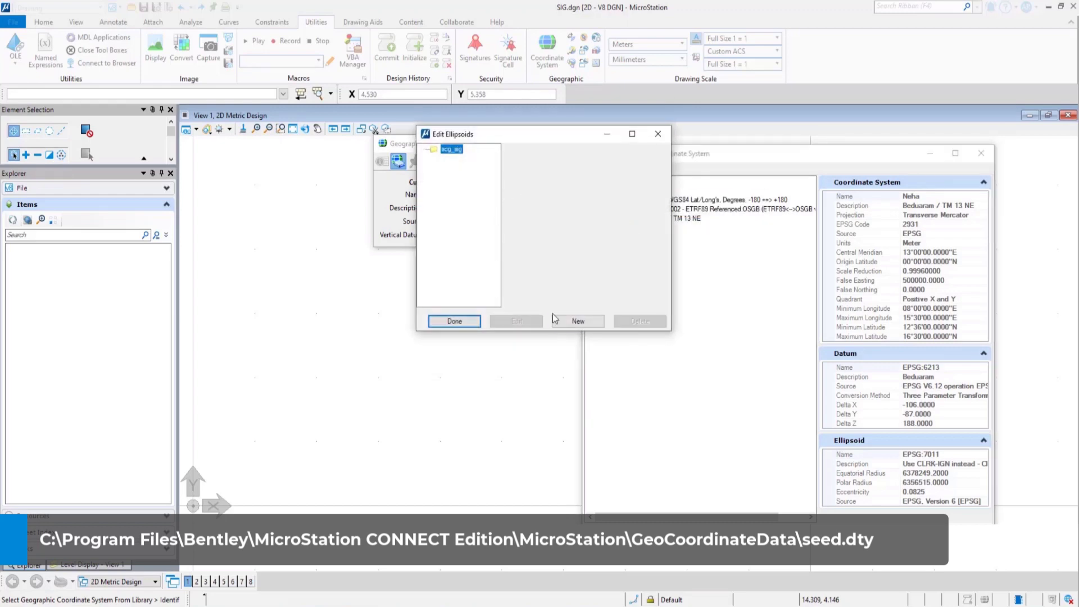
left_click(571, 320)
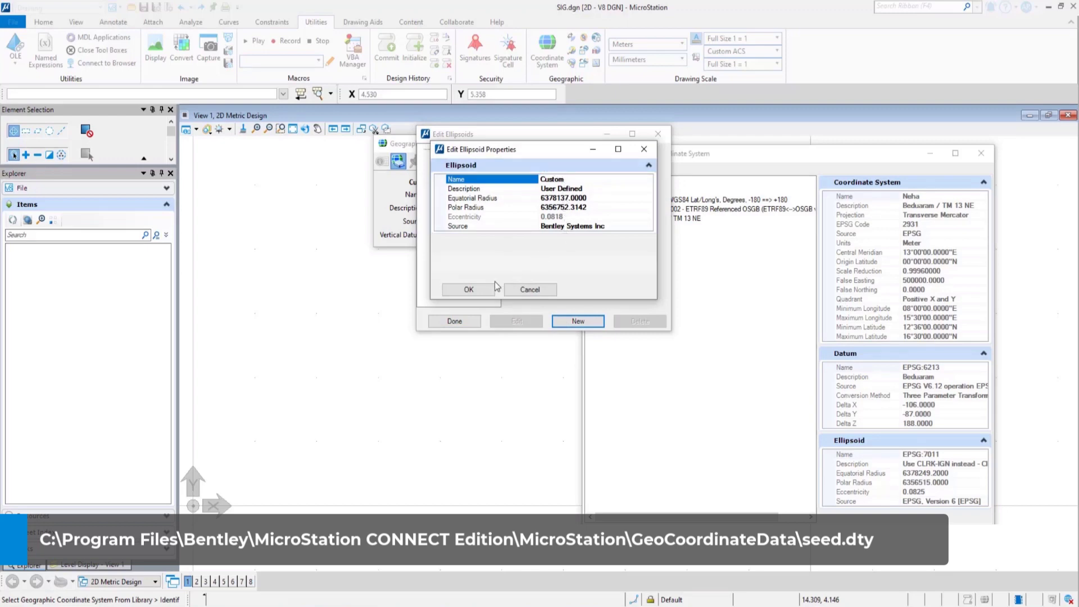
left_click(468, 289)
left_click(425, 150)
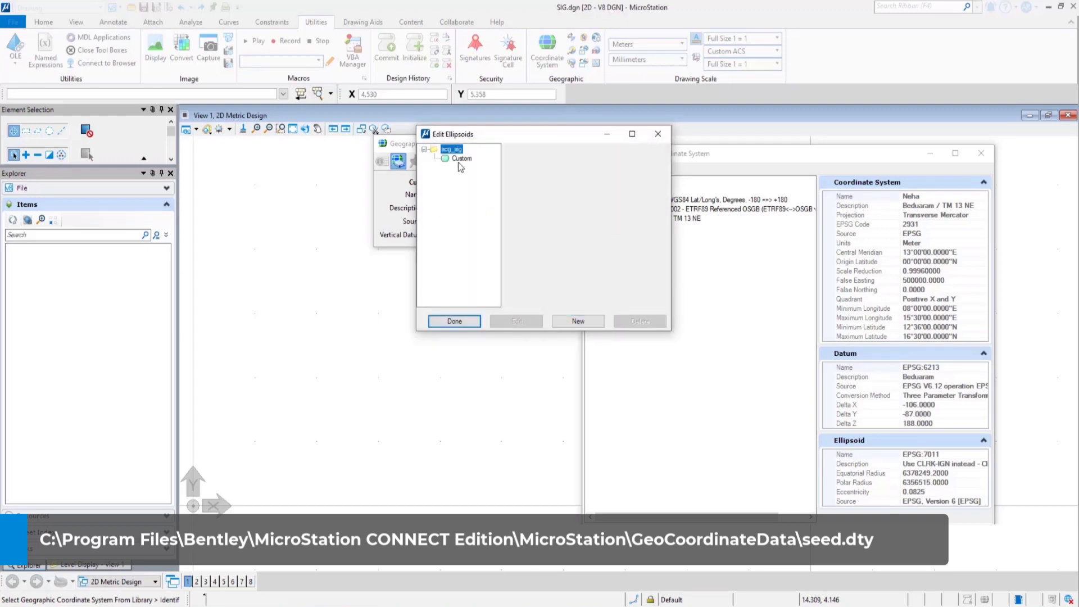
left_click(455, 322)
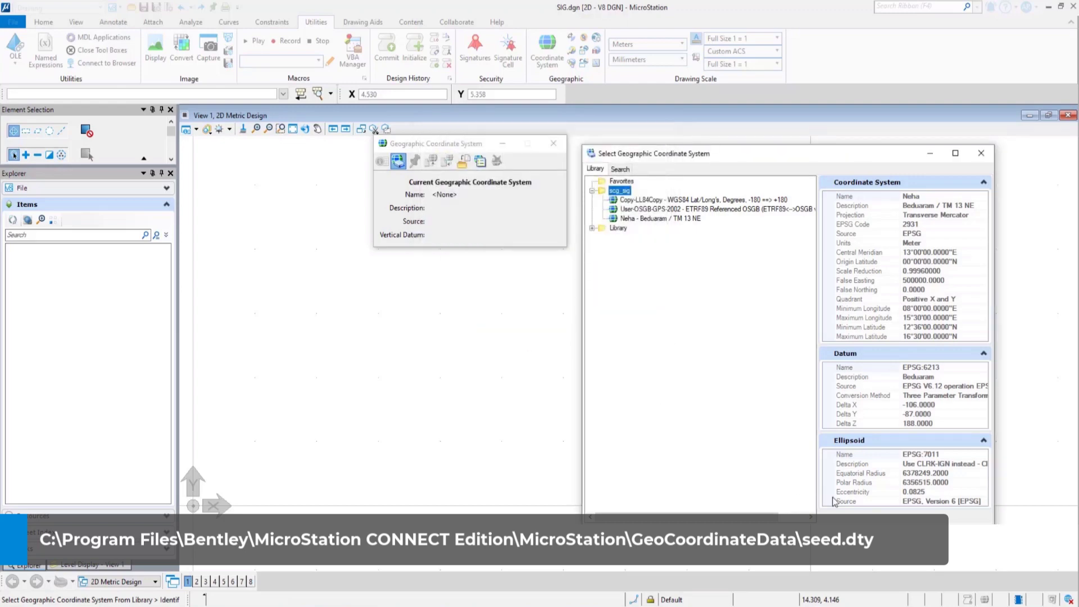
Step: Assign Neha - Beduaram / TM 13 NE from scg_sig as the design's coordinate system
left_click(635, 219)
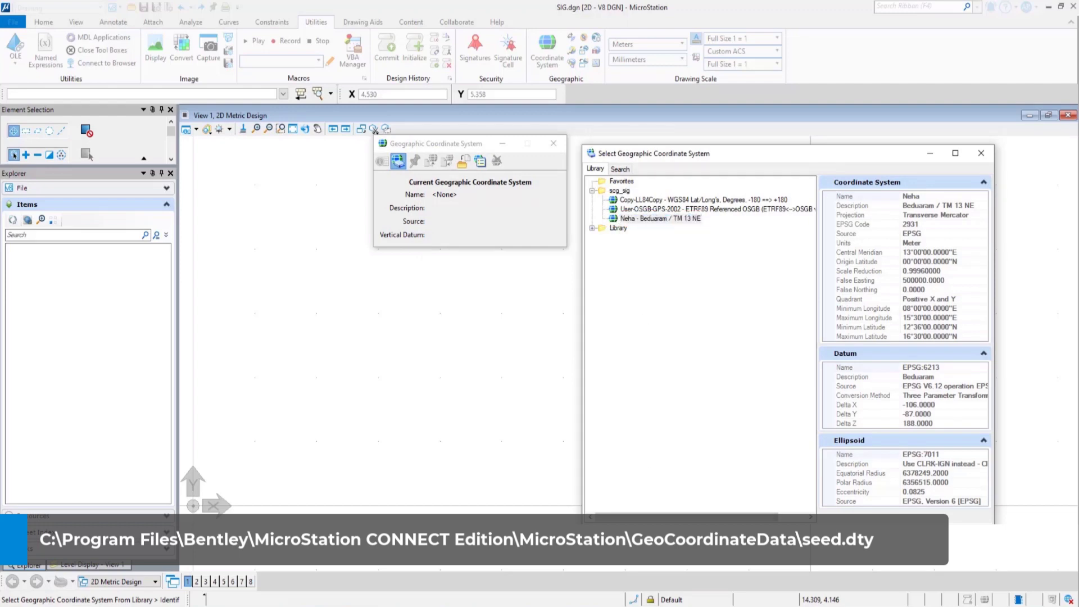
key("Return")
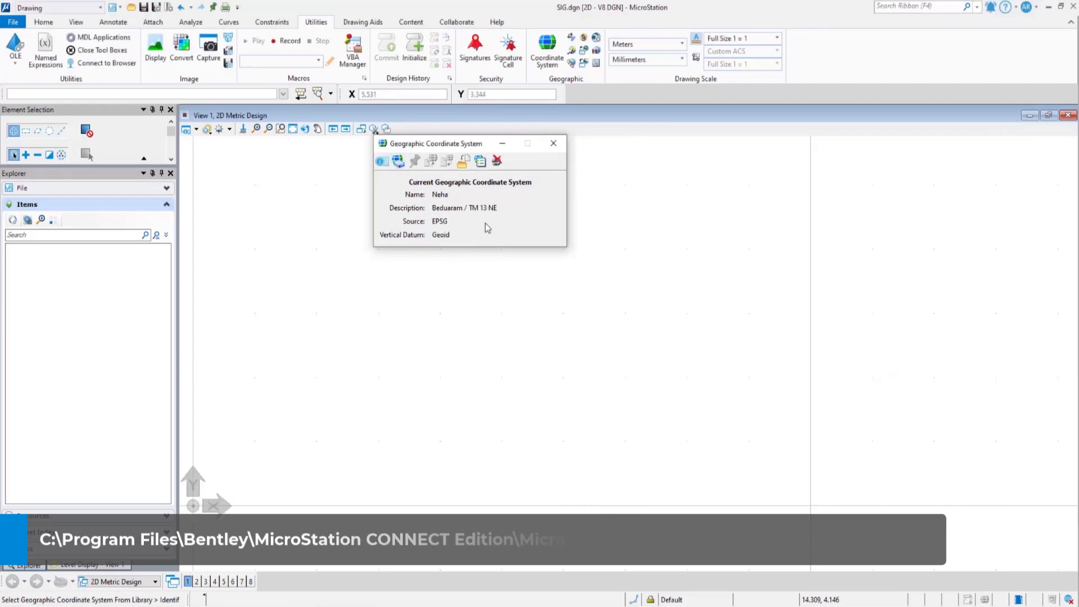